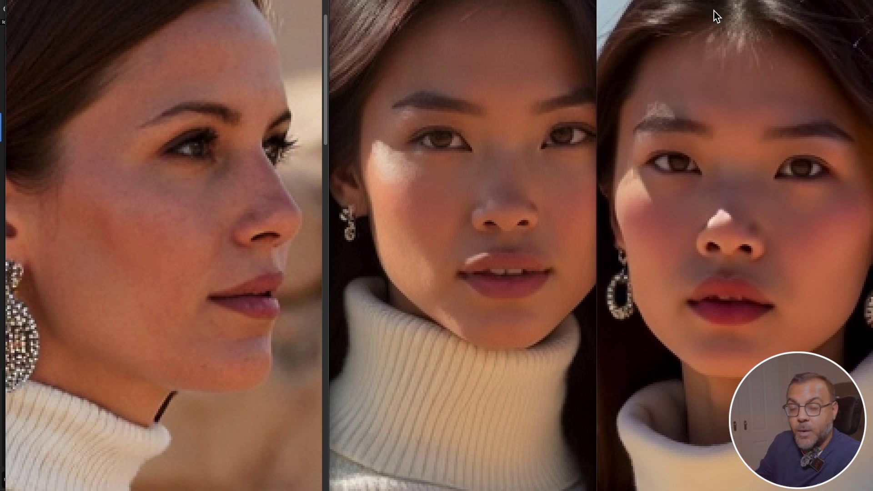
Step: Close the full-screen face comparison to get back to the 'skin & upscale' graph
left_click(362, 321)
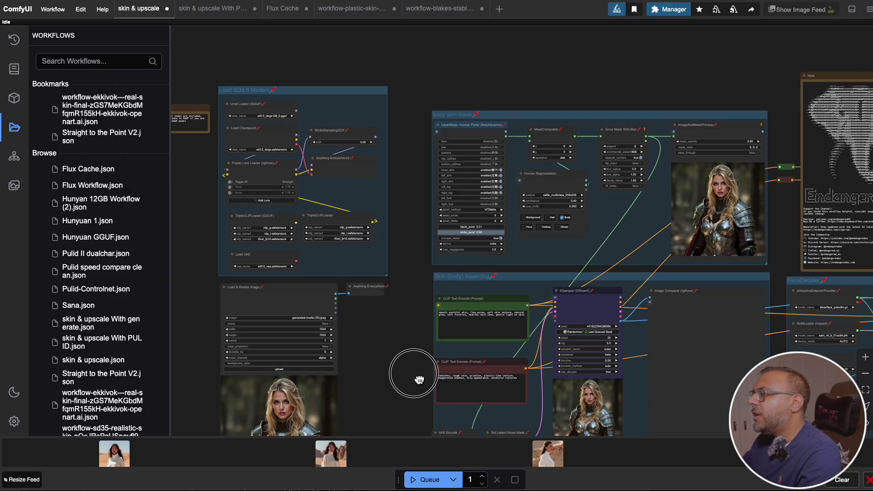
Step: Survey the workflow out to the face-detailer groups, then zoom in on Load SD3.5 Models
left_click_drag(419, 380, 404, 304)
scroll(414, 321, "down", 3)
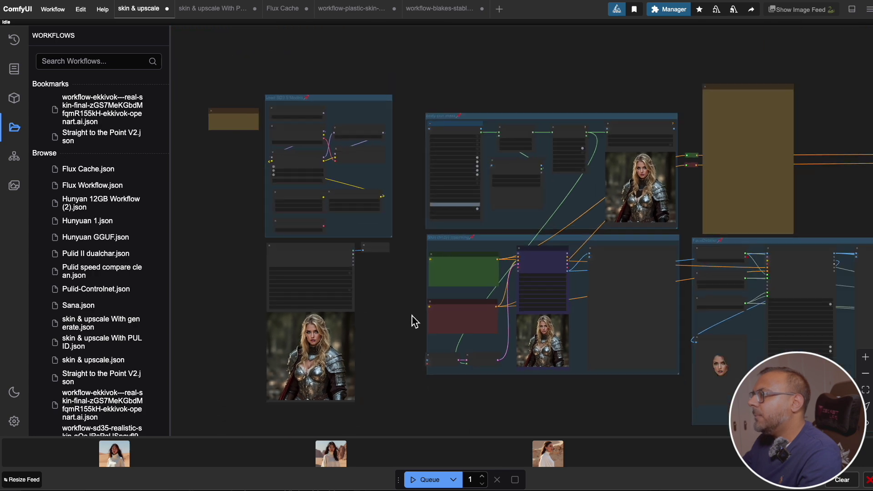
left_click_drag(433, 364, 832, 31)
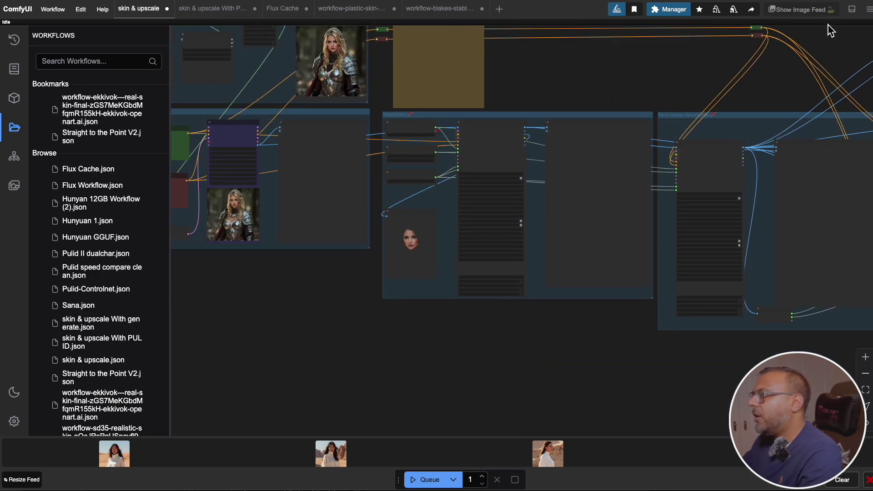
left_click_drag(569, 74, 782, 219)
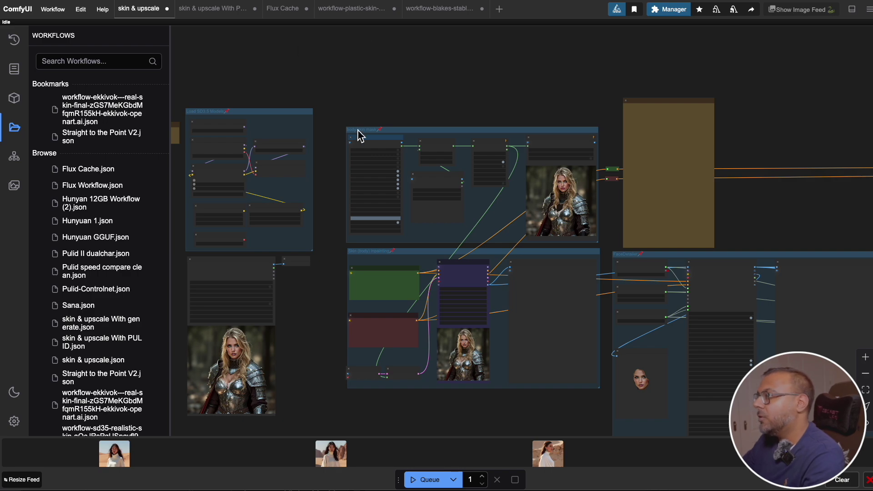
scroll(332, 153, "down", 3)
scroll(334, 175, "up", 5)
scroll(505, 137, "up", 4)
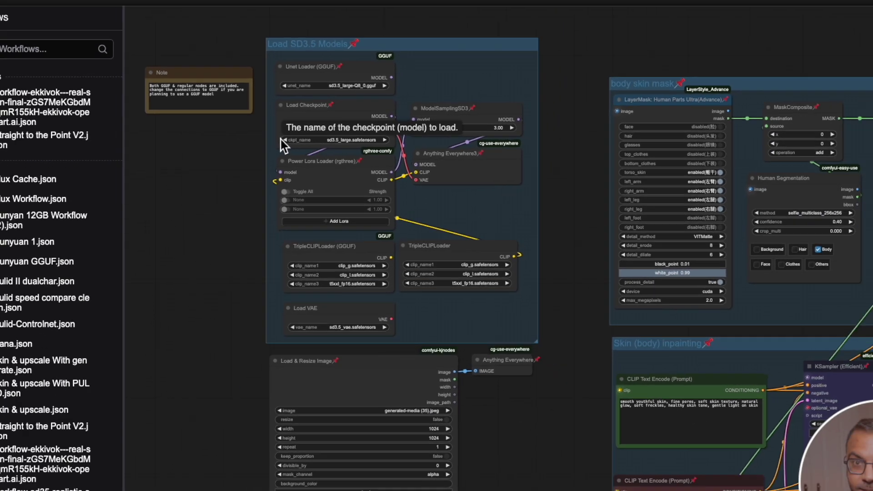
Step: Move down from the SD3.5 loaders to the armored-woman preview in Load & Resize Image
scroll(151, 254, "up", 4)
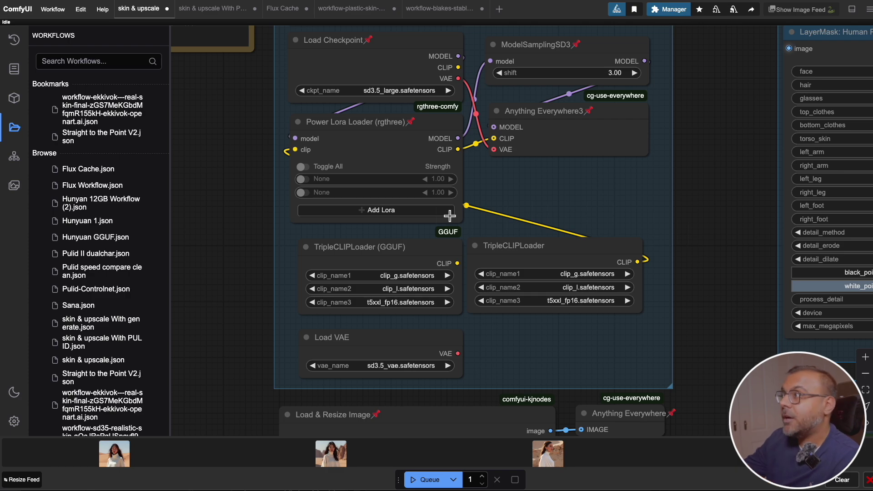
scroll(449, 216, "down", 3)
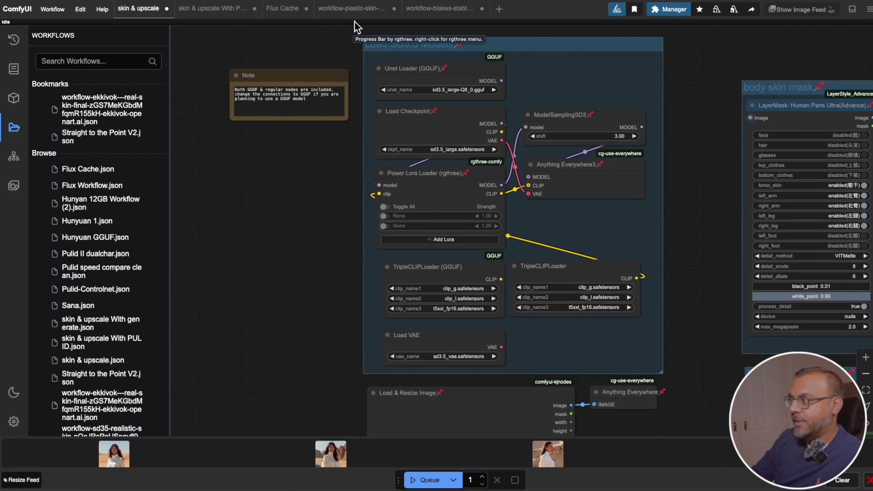
scroll(473, 197, "down", 10)
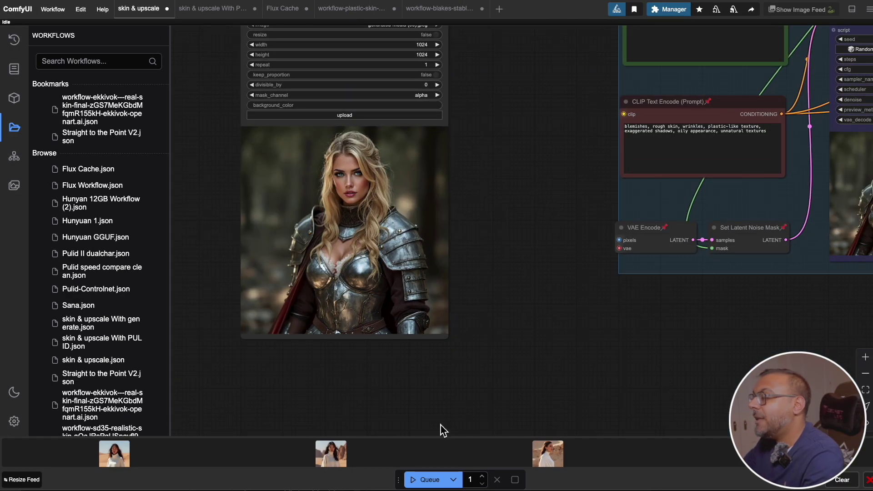
Step: Zoom in on the armored woman's face, then back out to the KSampler and skin prompts
left_click_drag(441, 430, 566, 297)
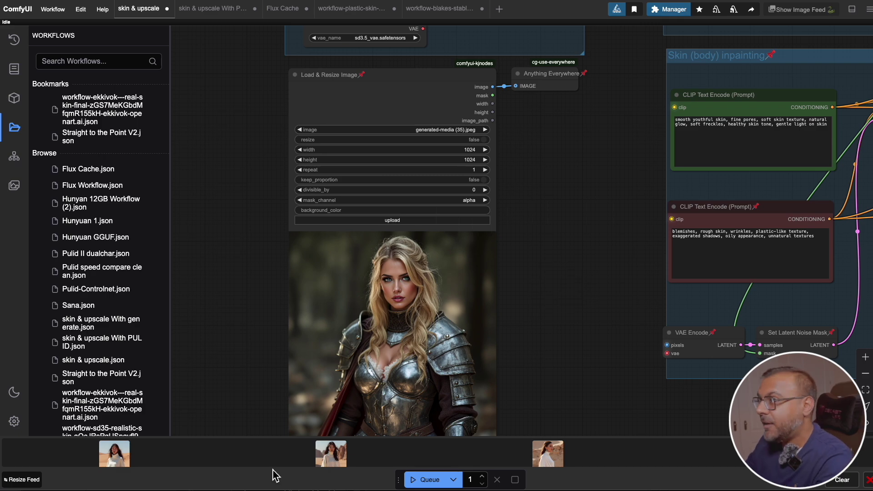
scroll(473, 250, "up", 10)
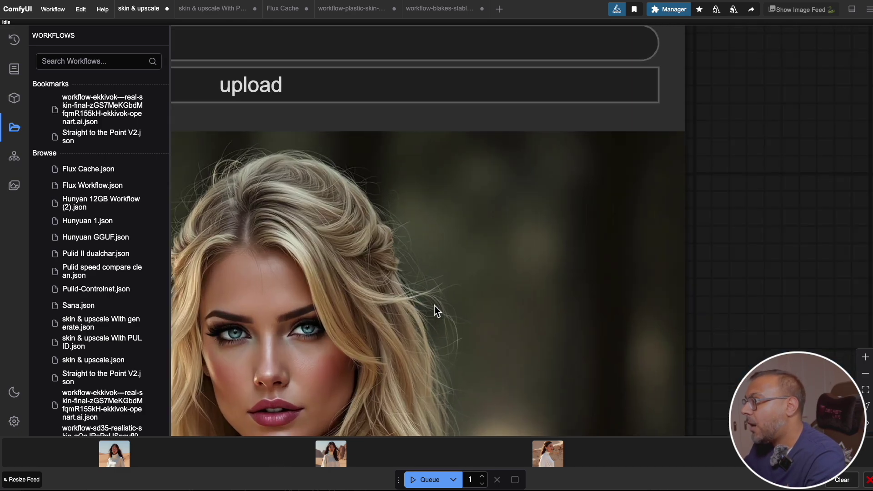
left_click_drag(764, 321, 867, 268)
scroll(758, 255, "up", 3)
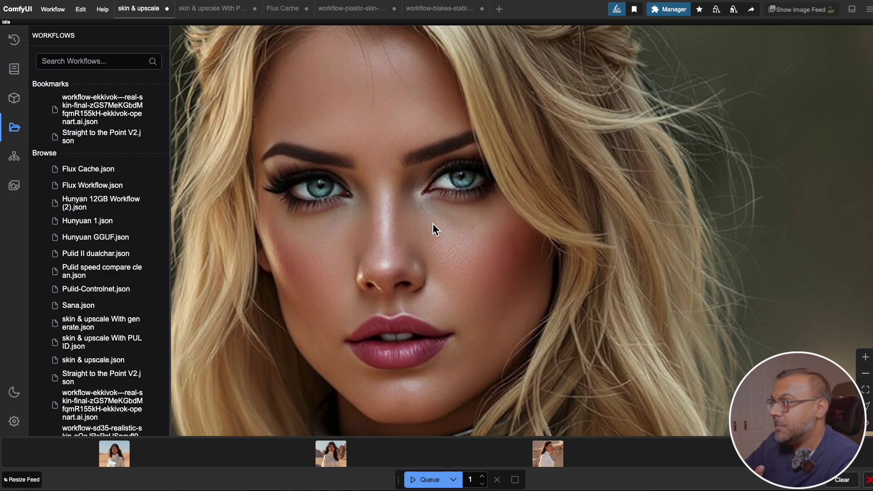
scroll(500, 269, "down", 15)
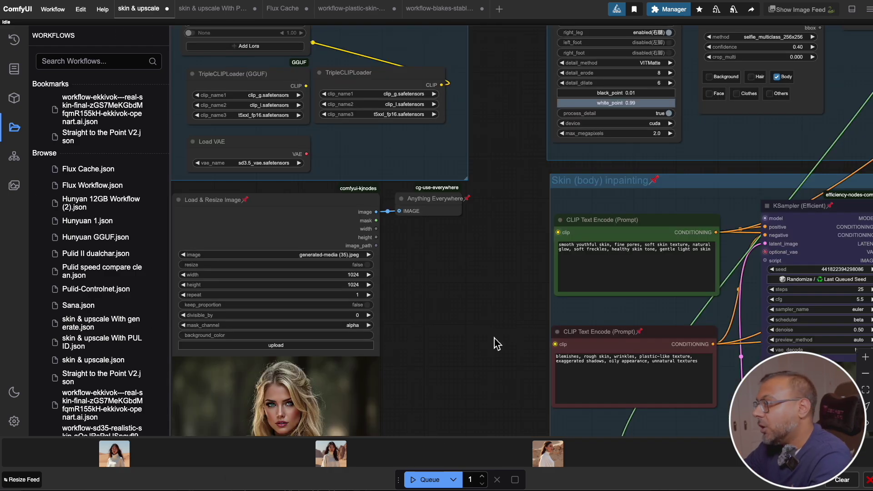
Step: Pan to the body skin mask group and zoom toward its human-parts mask node
scroll(448, 253, "up", 3)
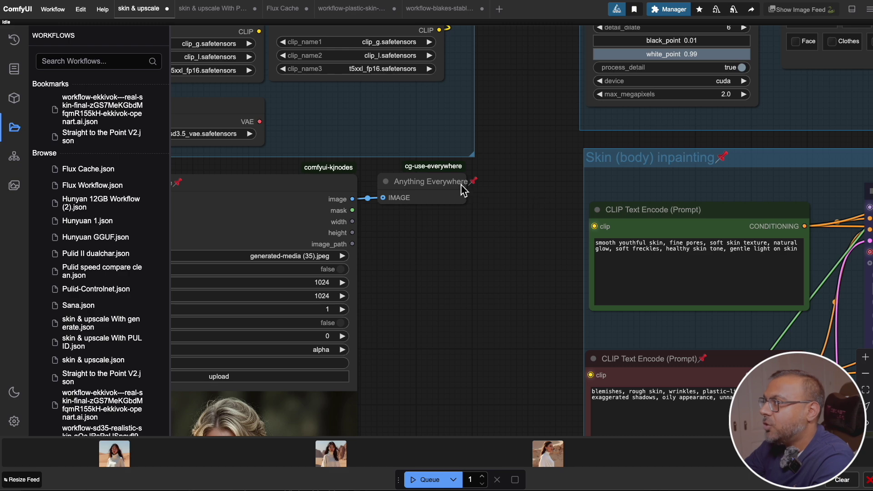
left_click_drag(531, 103, 319, 419)
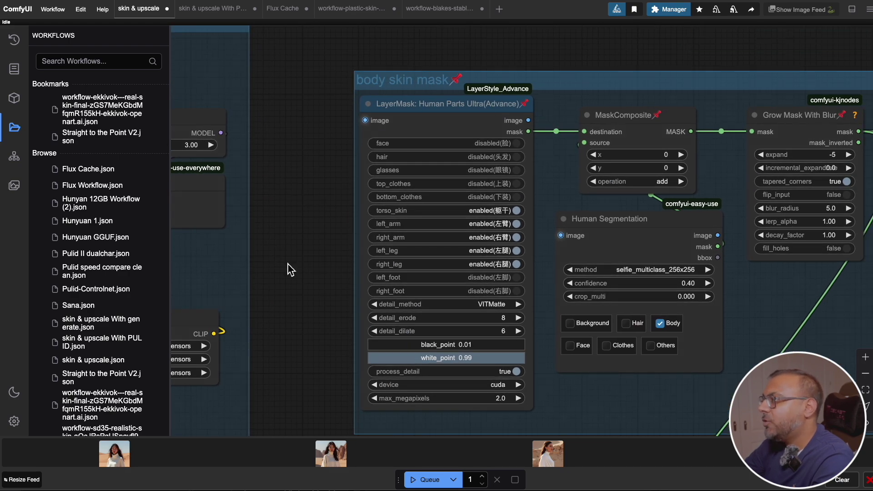
scroll(361, 166, "down", 5)
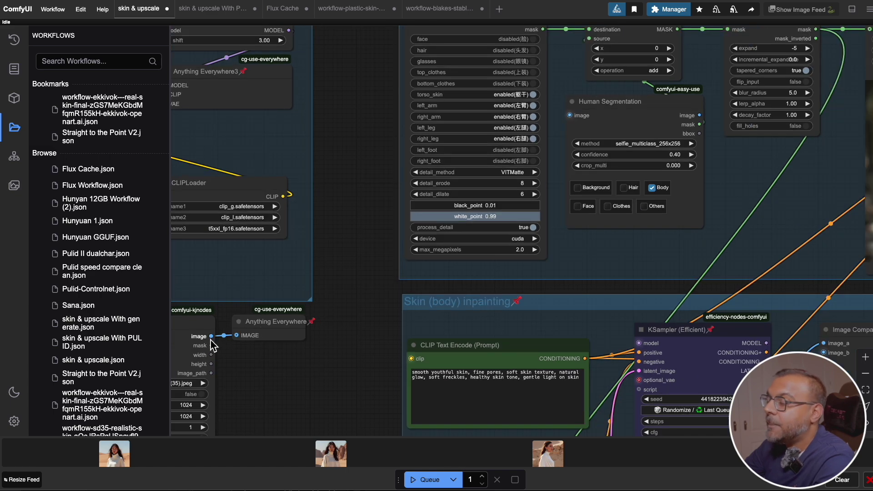
left_click(361, 94)
left_click_drag(362, 95, 336, 201)
scroll(341, 201, "up", 5)
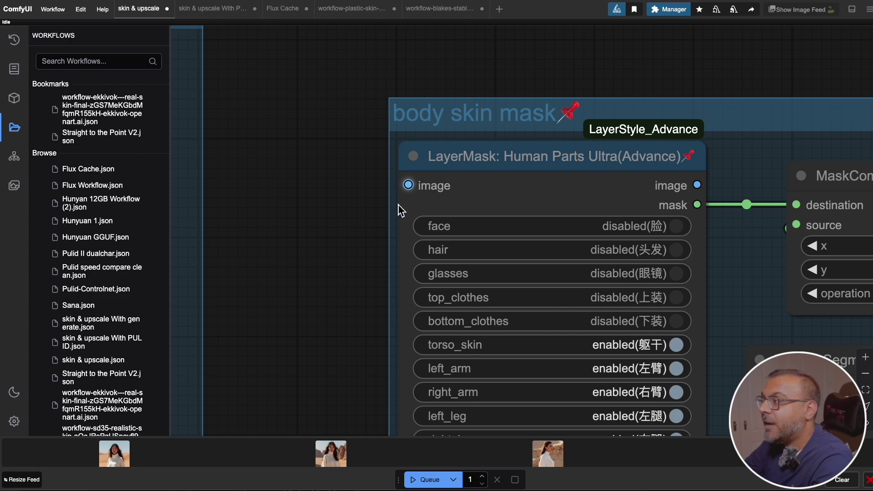
Step: Glance at the inpainting prompts, then frame the LayerMask grow/blur nodes and mask preview
left_click_drag(350, 256, 370, 120)
scroll(326, 260, "down", 3)
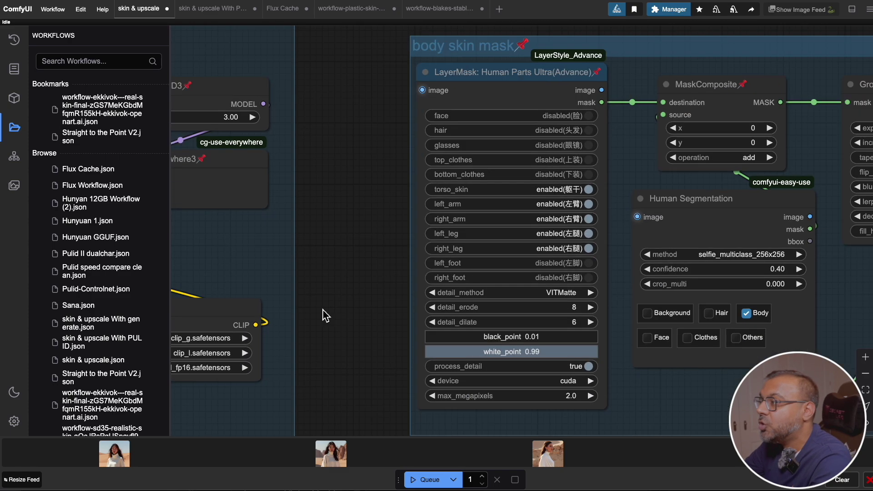
left_click_drag(326, 260, 431, 51)
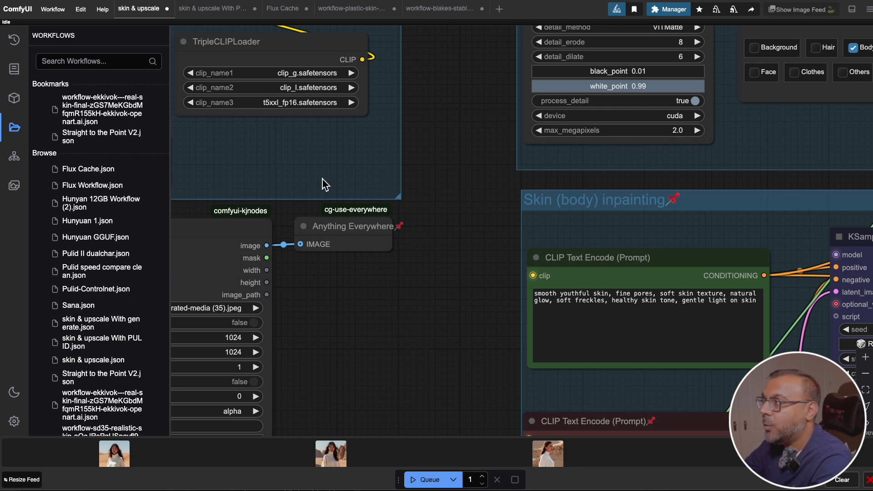
scroll(478, 124, "up", 6)
scroll(477, 124, "right", 4)
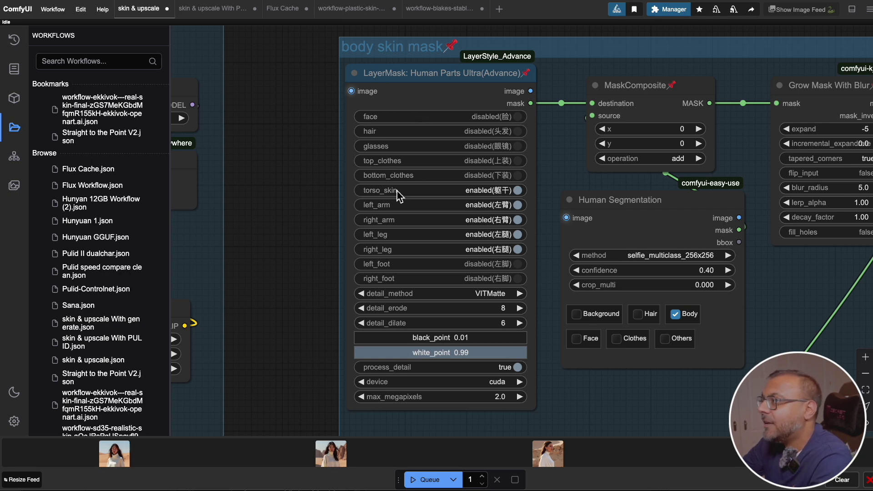
scroll(398, 206, "up", 3)
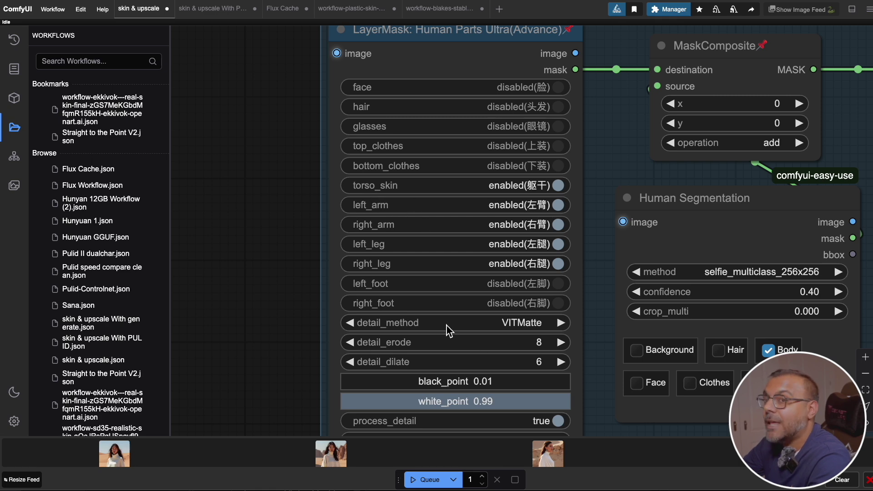
scroll(355, 108, "down", 2)
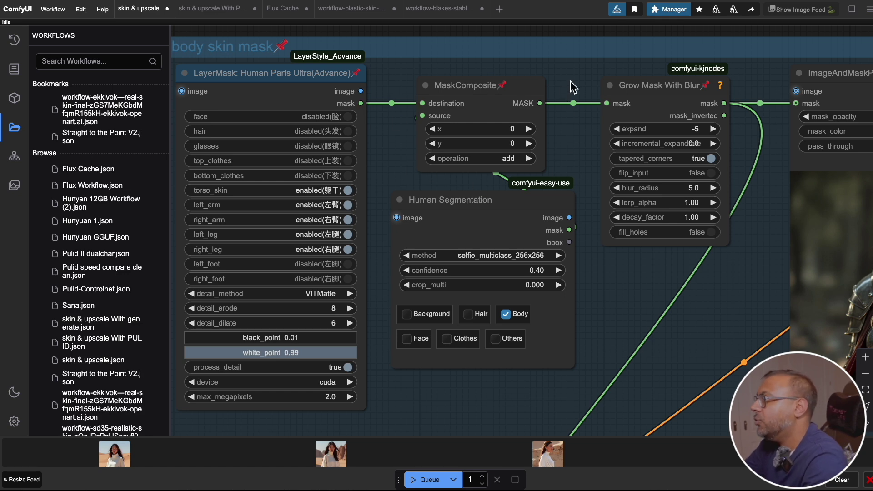
left_click_drag(538, 28, 382, 25)
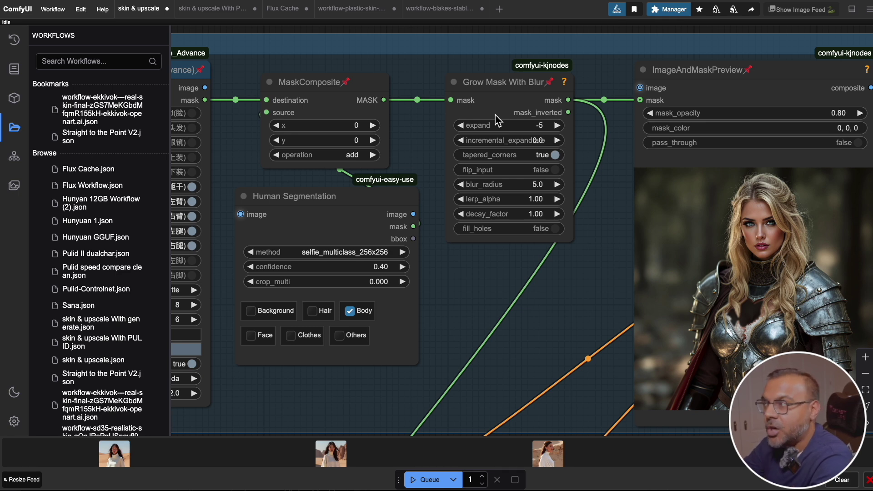
Step: Pan past the mask preview and notes to the Skin (body) inpainting prompts and KSampler
left_click_drag(583, 99, 363, 94)
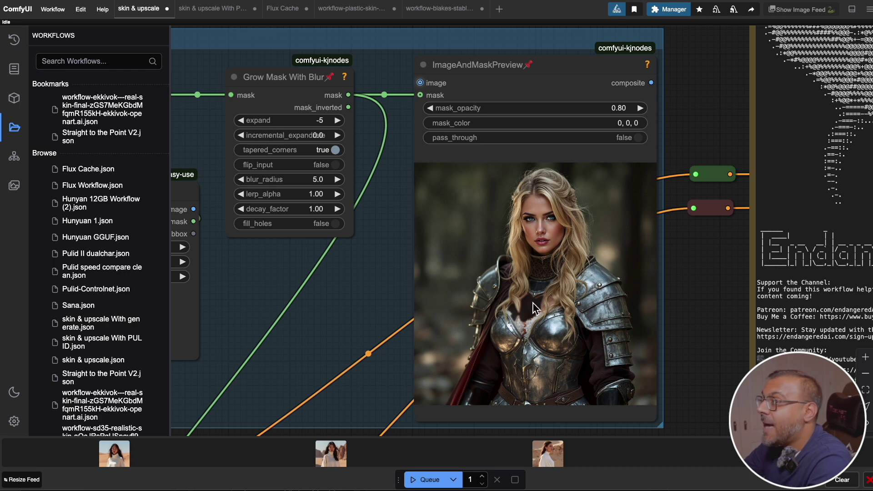
scroll(534, 308, "down", 2)
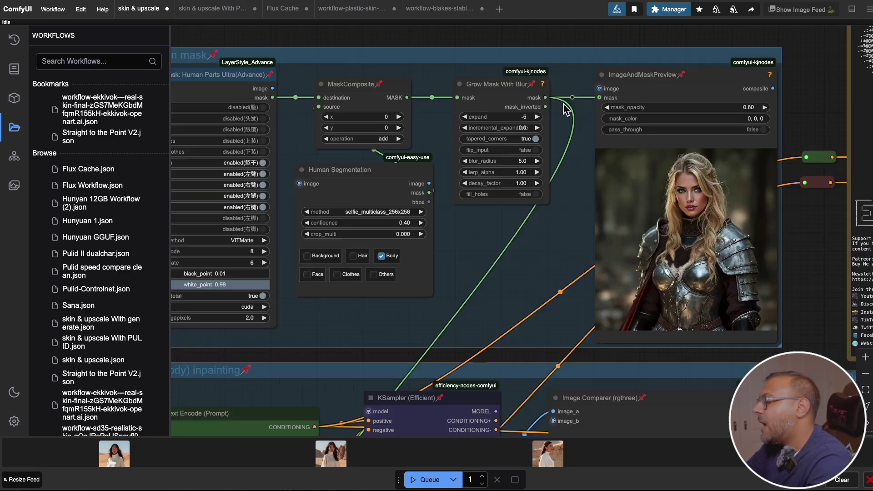
left_click_drag(321, 362, 485, 110)
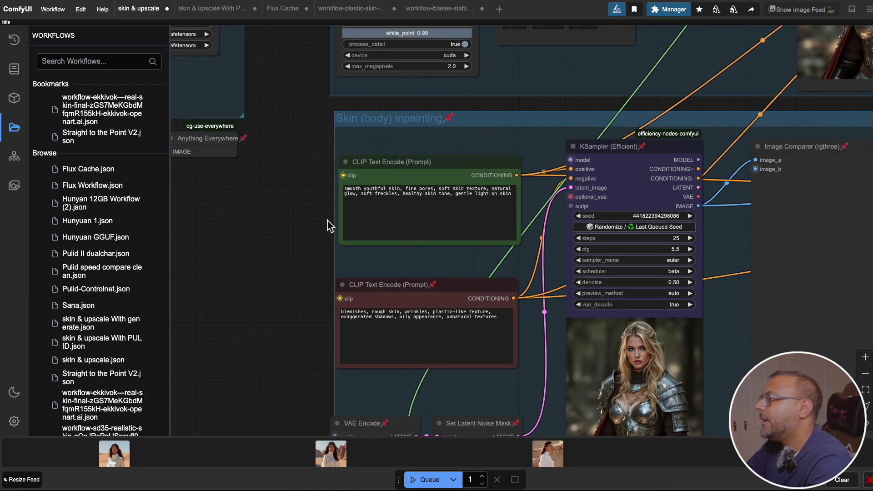
Step: Bring the VAE Encode and Set Latent Noise Mask nodes into view
scroll(240, 285, "right", 2)
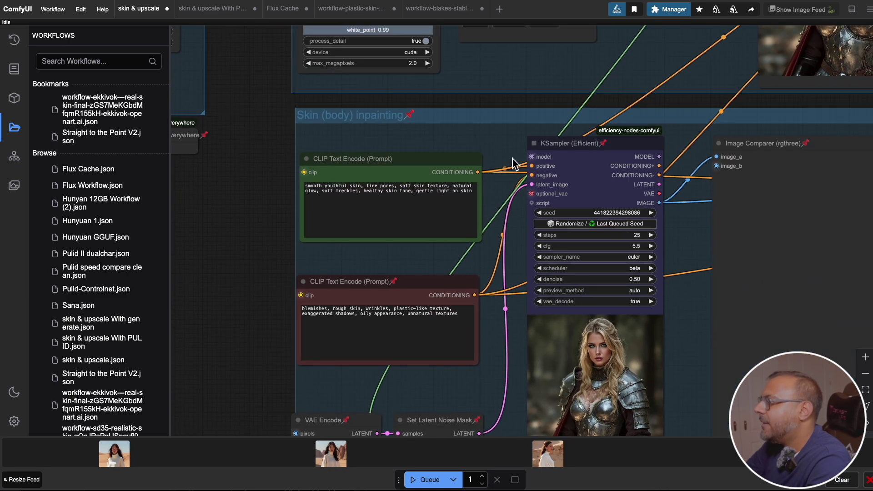
left_click_drag(230, 319, 179, 146)
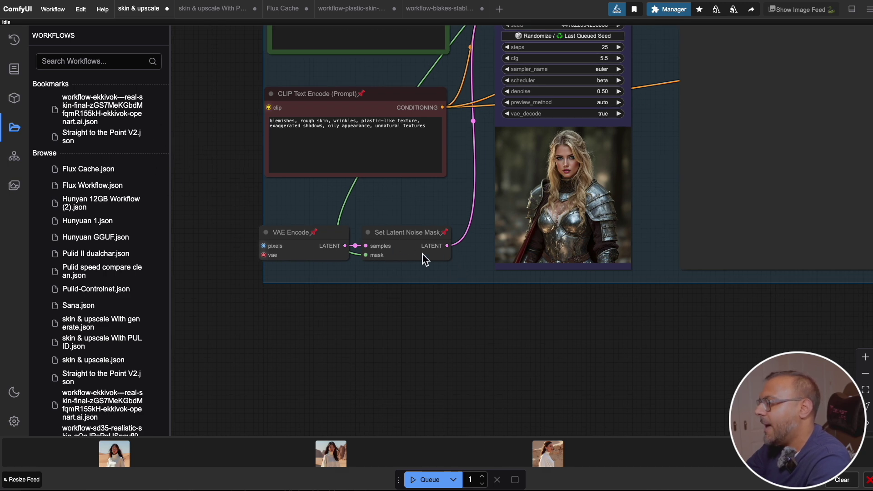
scroll(387, 327, "left", 3)
scroll(389, 340, "up", 3)
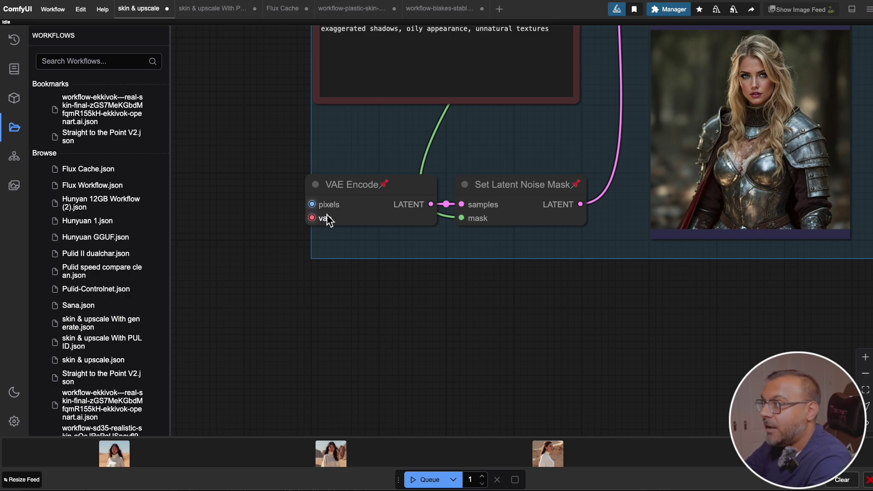
Step: Pan past the model loaders to the KSampler's 25 steps, 0.50 denoise, euler/beta settings
mouse_move(252, 279)
left_mouse_down()
mouse_move(542, 332)
mouse_move(614, 332)
left_mouse_up()
left_click_drag(511, 110, 696, 422)
scroll(531, 214, "down", 2)
scroll(593, 209, "up", 4)
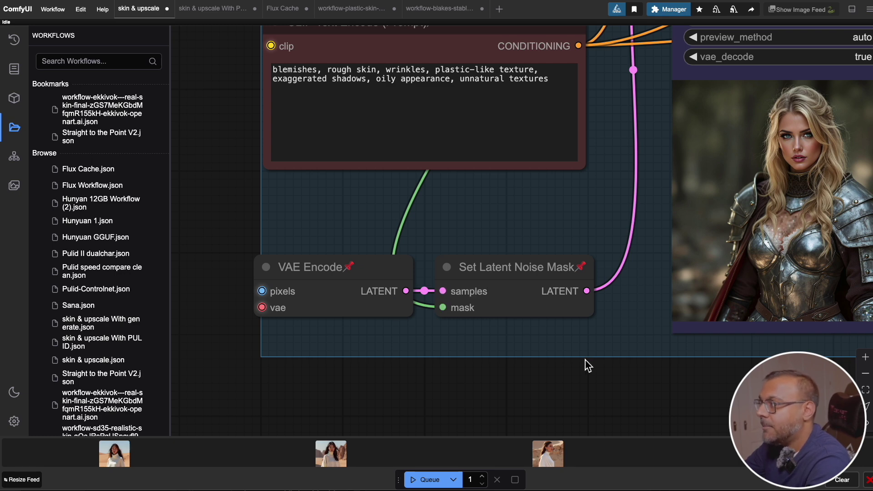
left_click_drag(569, 404, 386, 402)
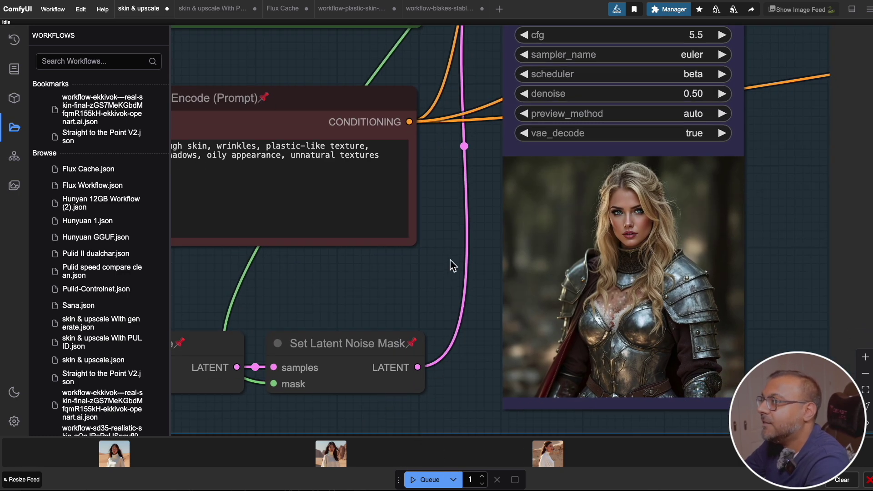
scroll(450, 259, "up", 5)
Step: Select the Skin (body) inpainting group and zoom over its prompts, VAE Encode and noise mask
left_click(457, 111)
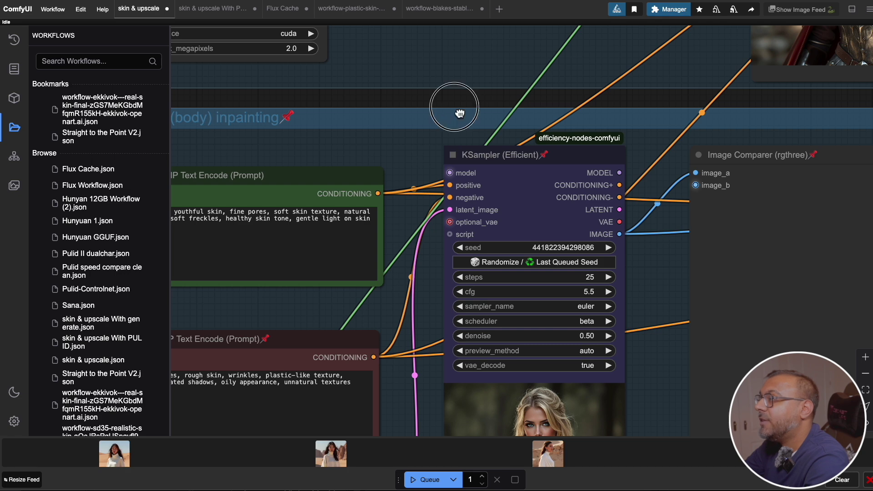
scroll(455, 137, "down", 2)
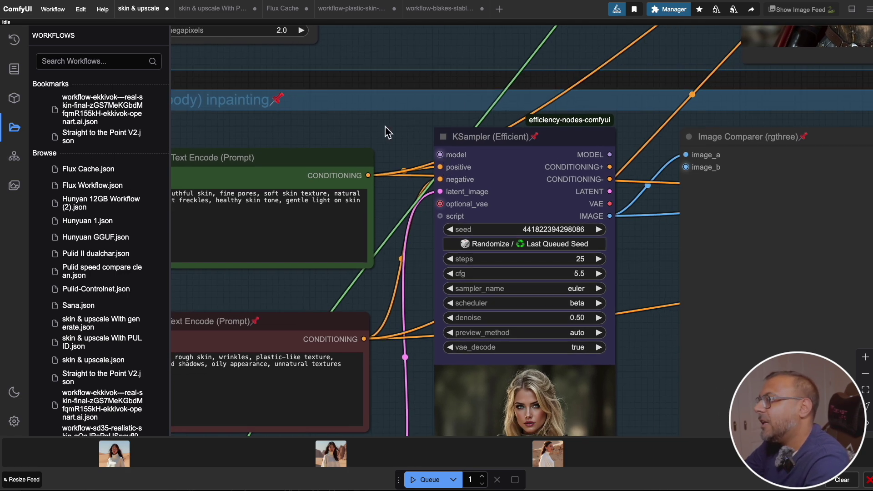
scroll(335, 84, "left", 5)
scroll(335, 85, "down", 2)
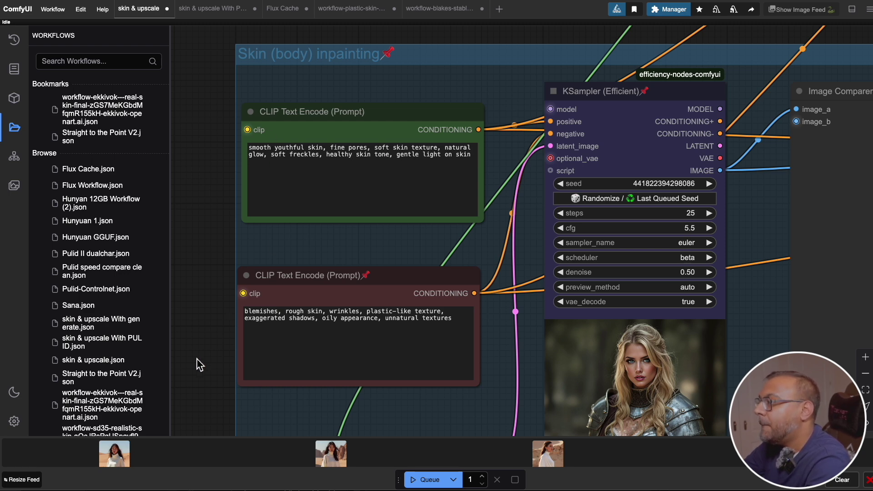
left_click_drag(213, 376, 199, 264)
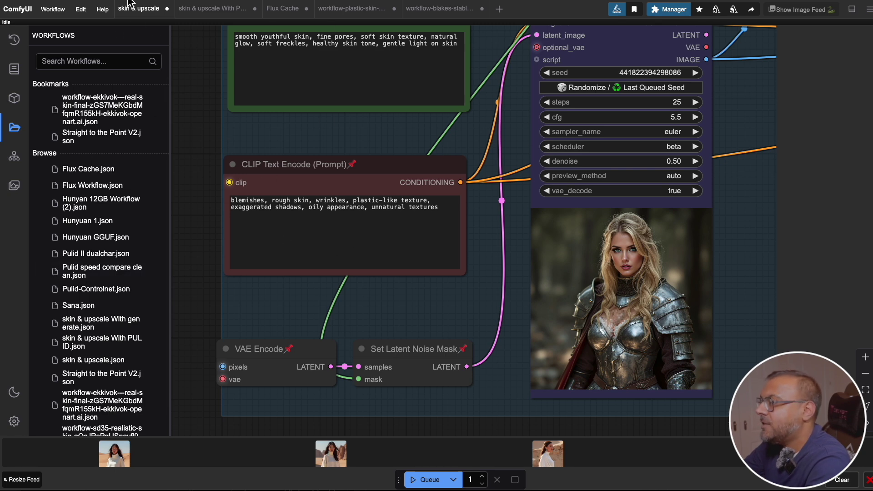
scroll(183, 94, "up", 3)
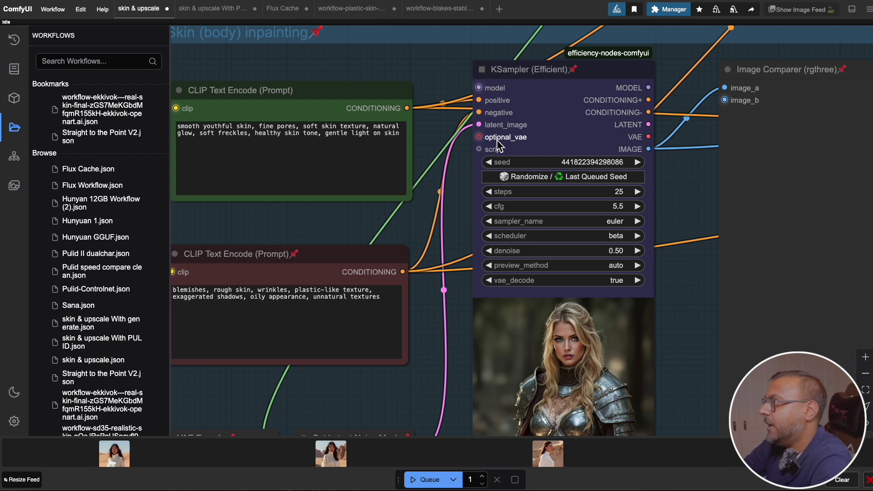
Step: Zoom across the KSampler and Image Comparer, then pull back beside the FaceDetailer group
scroll(536, 130, "down", 2)
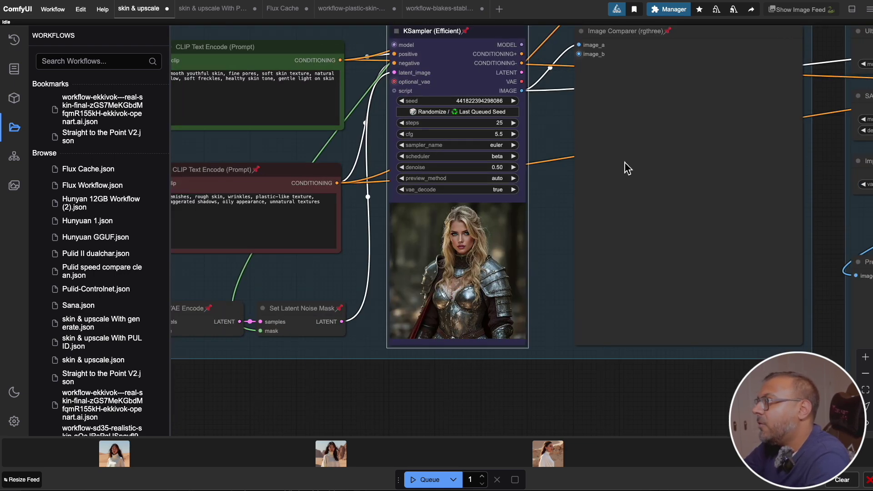
scroll(472, 318, "up", 5)
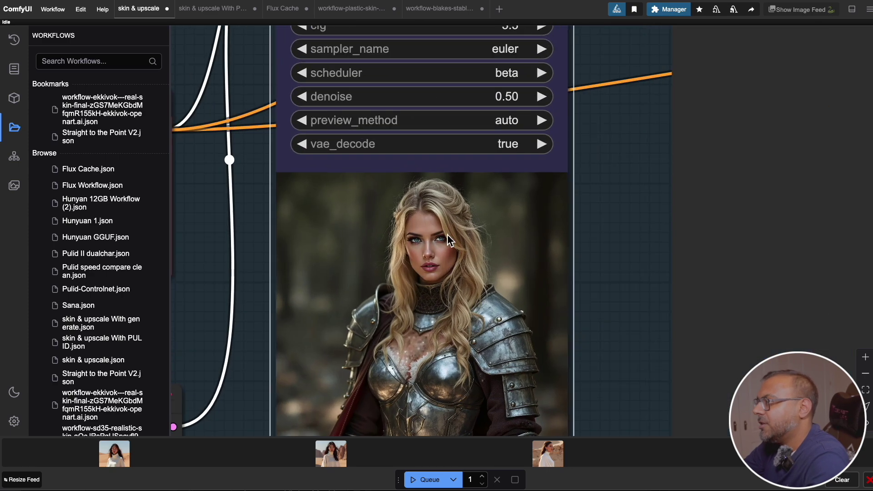
scroll(491, 285, "down", 5)
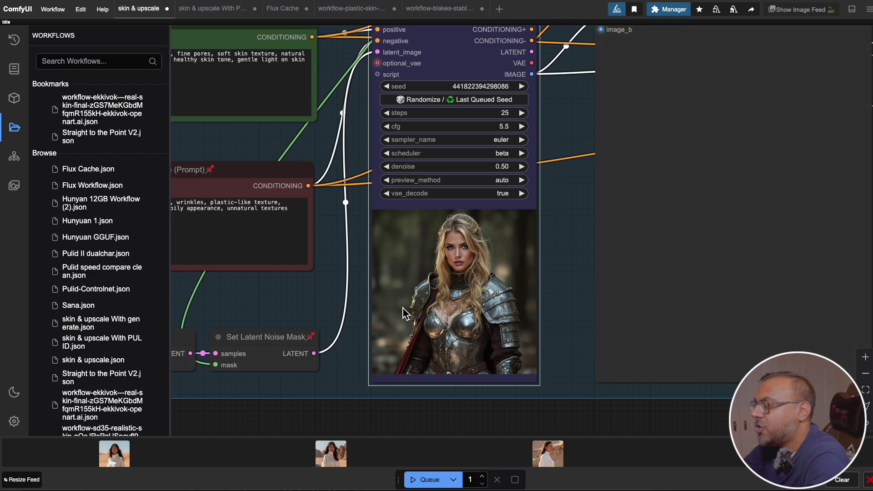
scroll(495, 334, "down", 3)
left_click_drag(433, 429, 406, 415)
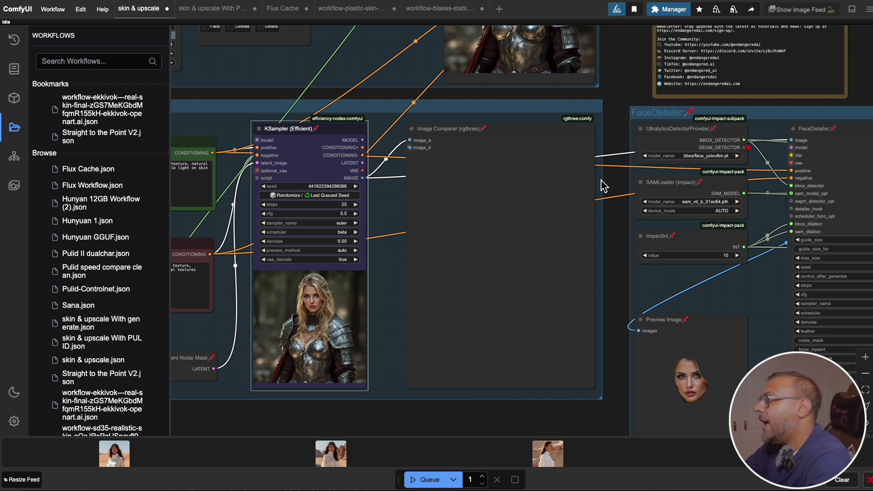
Step: Center the FaceDetailer group, inspect its lower settings, then pan back toward the inpainting group
left_click_drag(619, 193, 213, 307)
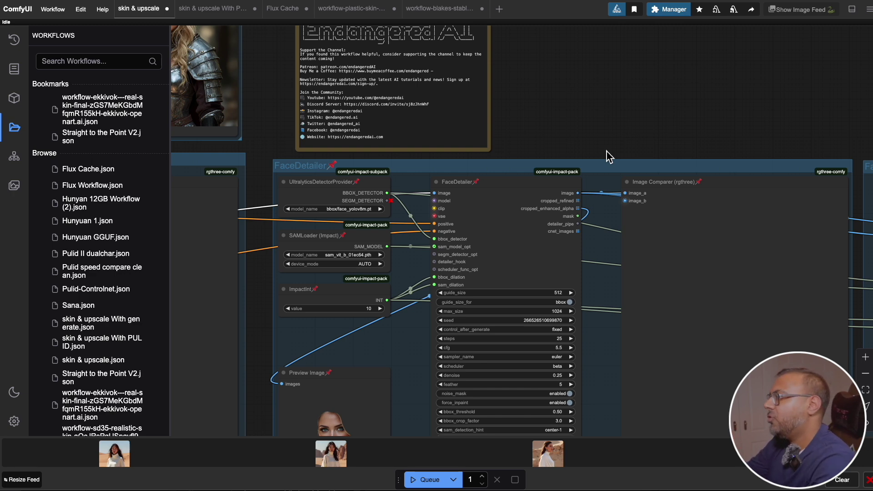
scroll(409, 100, "down", 5)
scroll(409, 100, "left", 5)
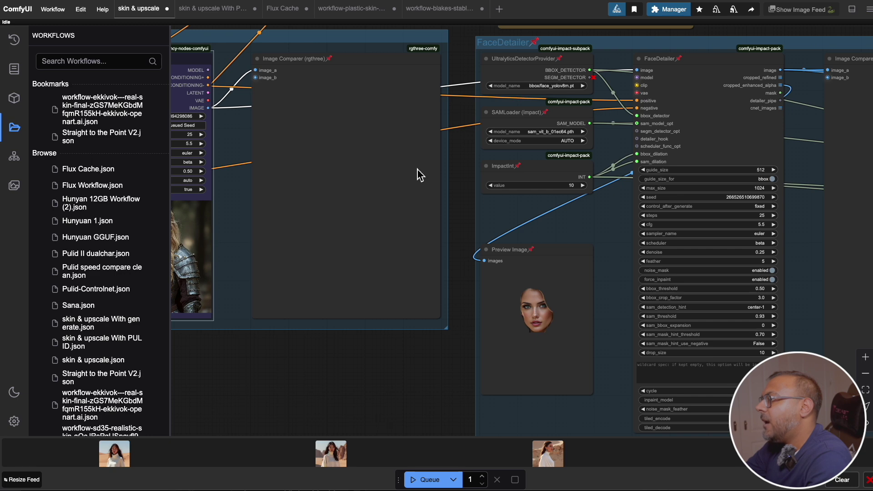
scroll(532, 187, "left", 3)
scroll(558, 171, "up", 3)
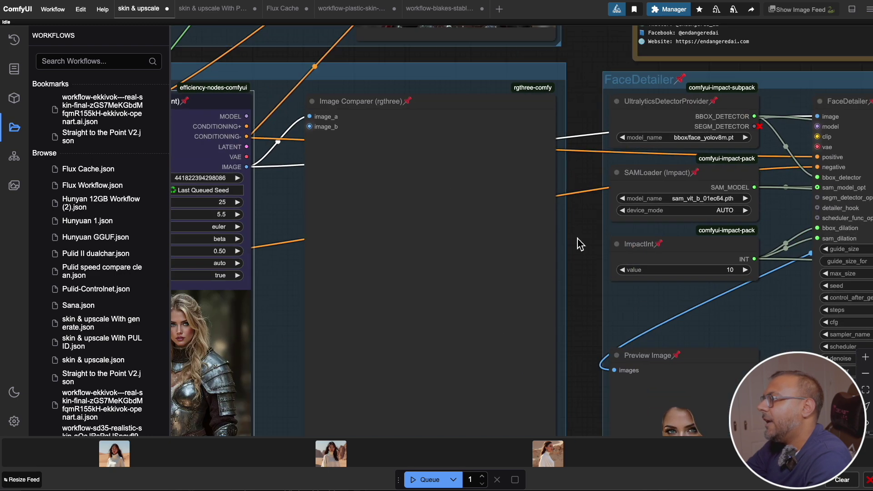
left_click_drag(595, 302, 602, 254)
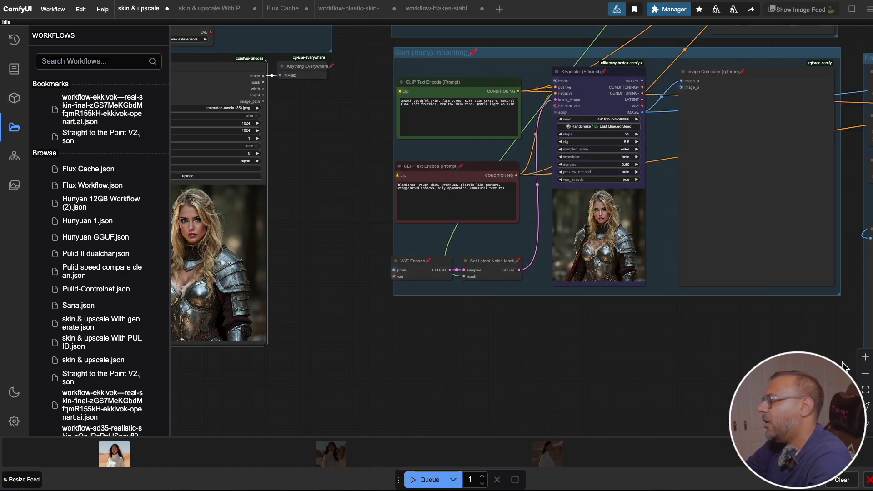
left_click_drag(842, 366, 283, 361)
Step: Pan briefly to the inpainting sampler, then frame the whole FaceDetailer node and comparer
scroll(327, 70, "up", 2)
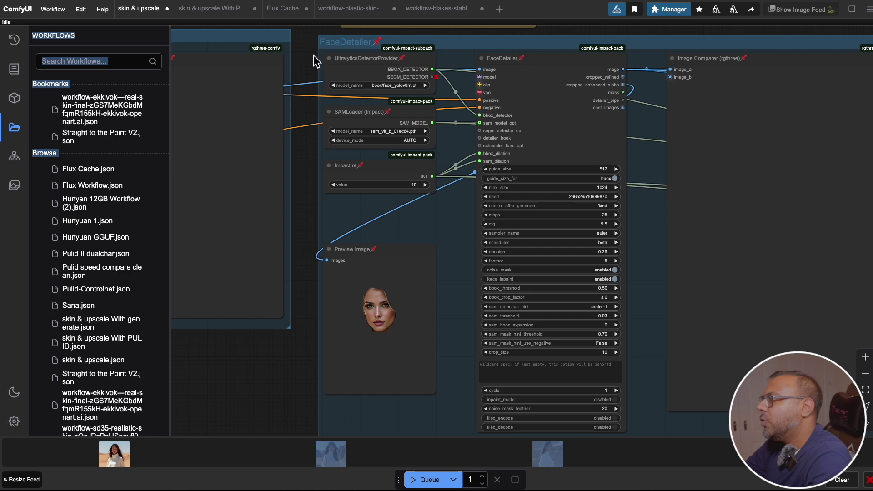
left_click_drag(314, 60, 719, 99)
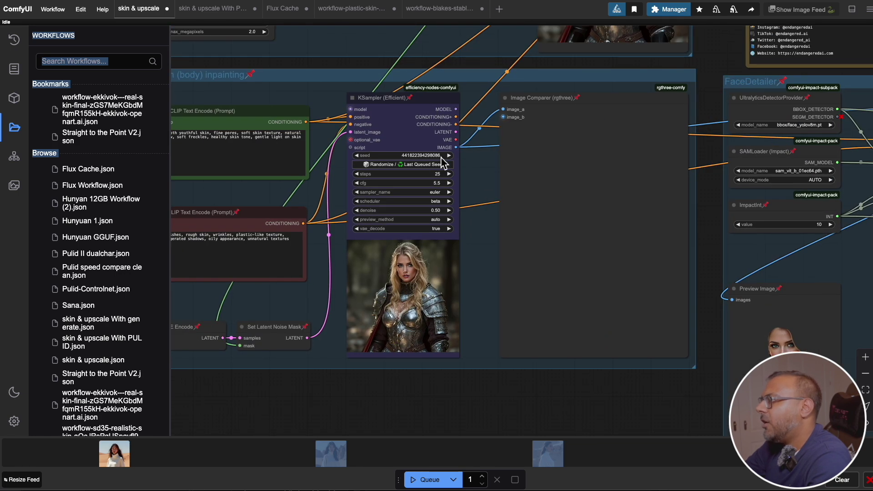
left_click_drag(725, 64, 411, 111)
scroll(417, 154, "up", 1)
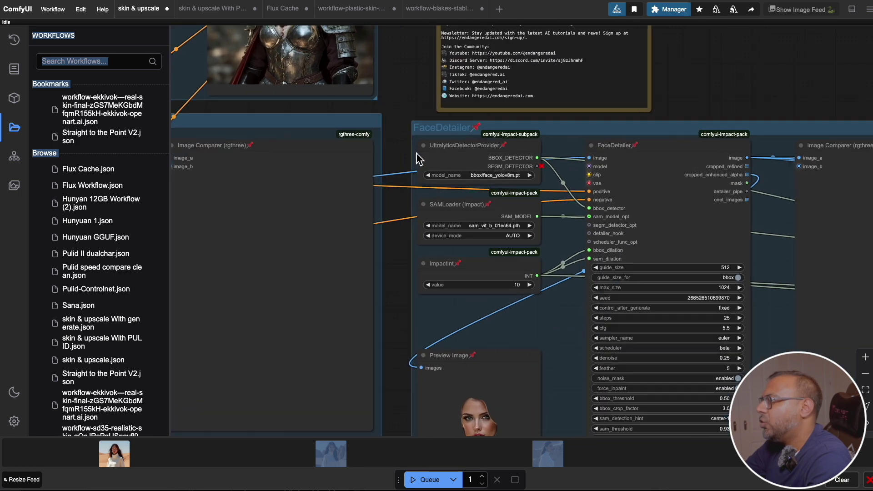
scroll(417, 153, "up", 3)
left_click_drag(783, 97, 568, 94)
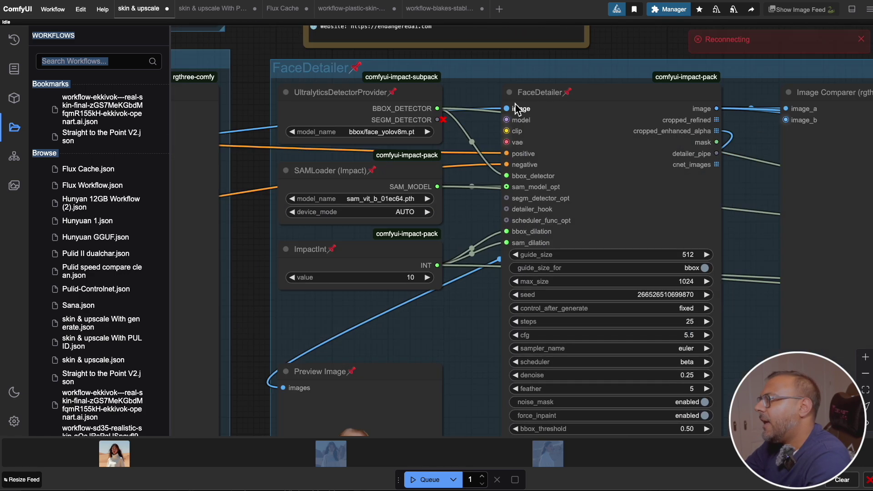
Step: Scroll through FaceDetailer widgets: face_yolov8m, SAM vit_b, bbox threshold 0.50, crop factor 3.0, feather 5
scroll(589, 113, "down", 2)
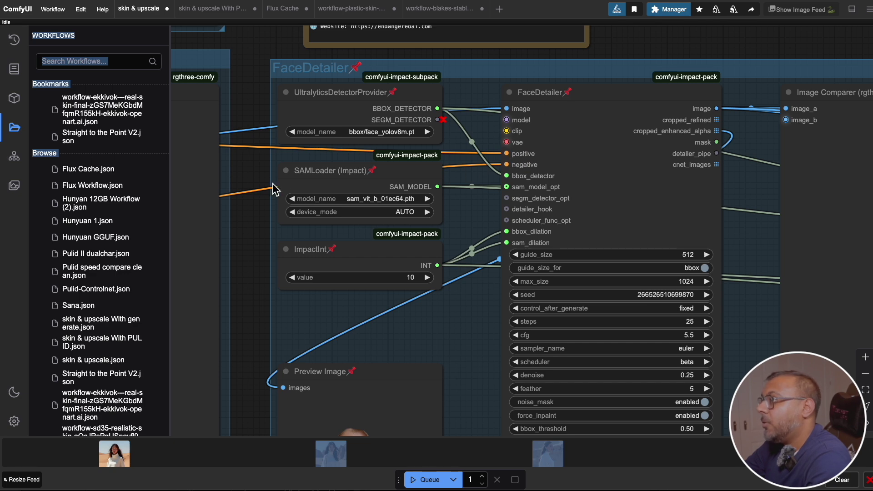
left_click_drag(251, 270, 250, 227)
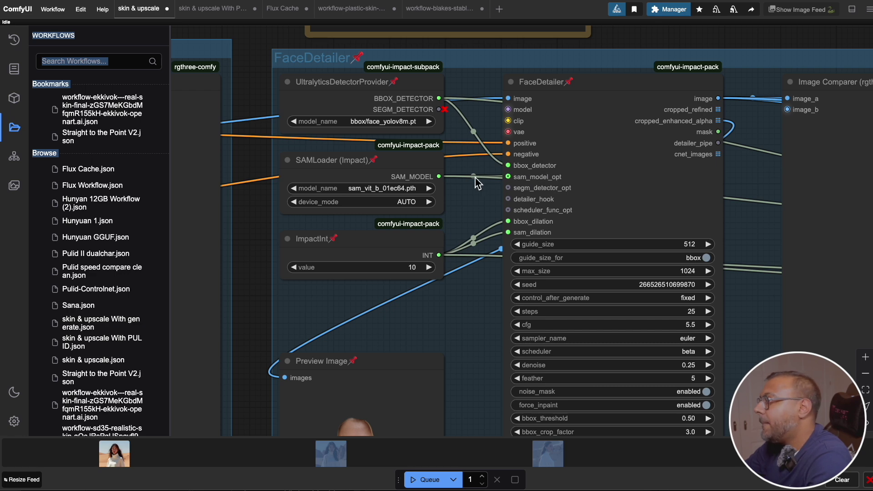
scroll(479, 182, "down", 2)
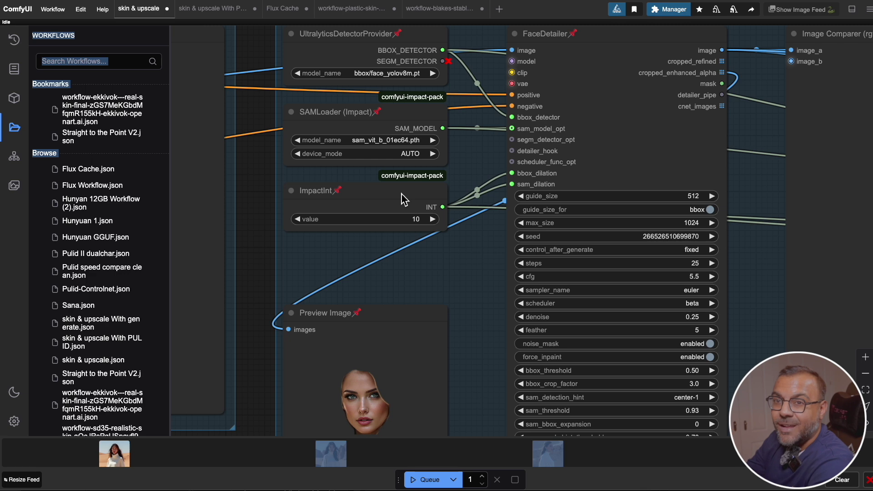
scroll(516, 85, "right", 6)
scroll(516, 85, "down", 2)
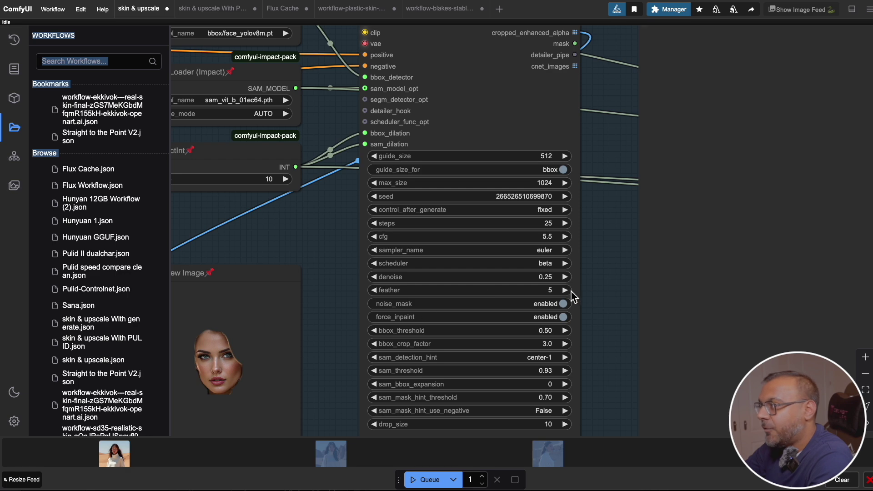
scroll(564, 307, "down", 4)
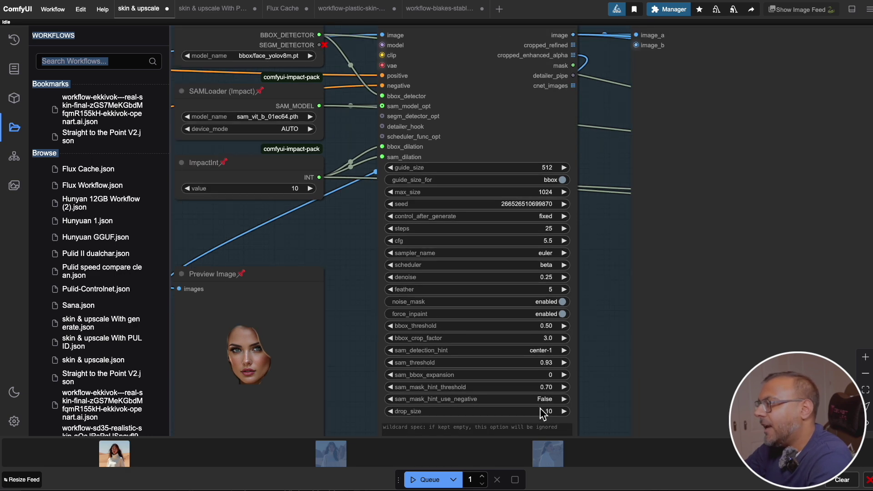
scroll(587, 277, "up", 3)
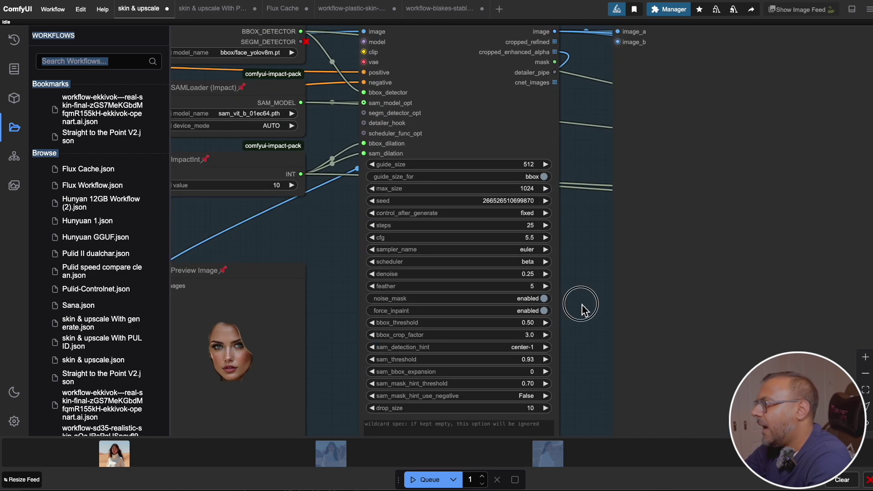
left_click_drag(581, 304, 602, 275)
scroll(587, 264, "up", 2)
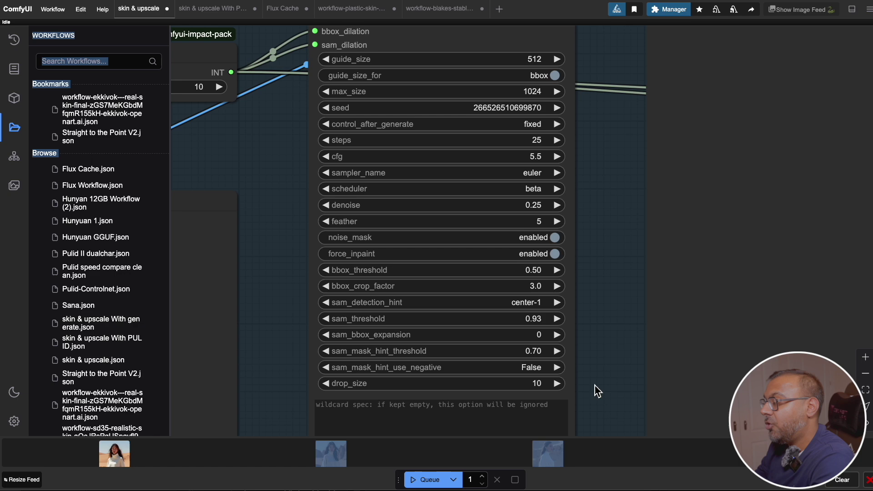
scroll(595, 385, "down", 5)
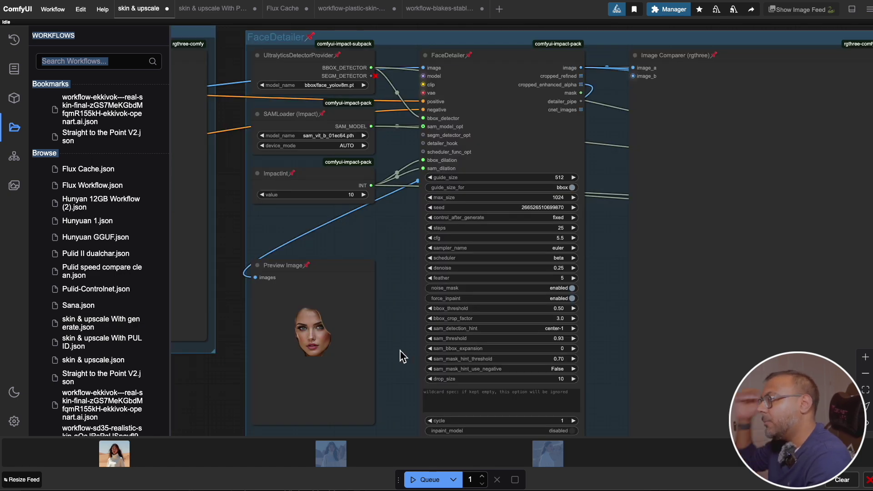
Step: Zoom out to the FaceDetailer group and select its Image Comparer node
scroll(544, 52, "up", 5)
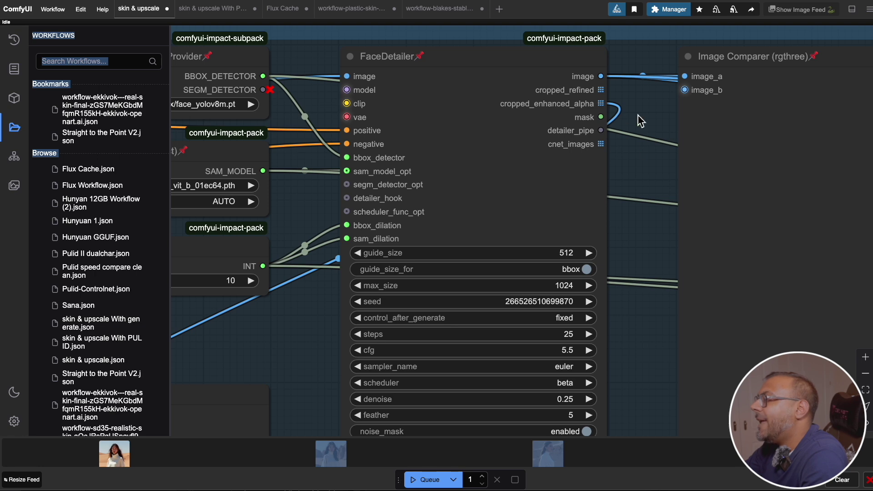
left_click_drag(630, 180, 667, 146)
scroll(463, 291, "up", 5)
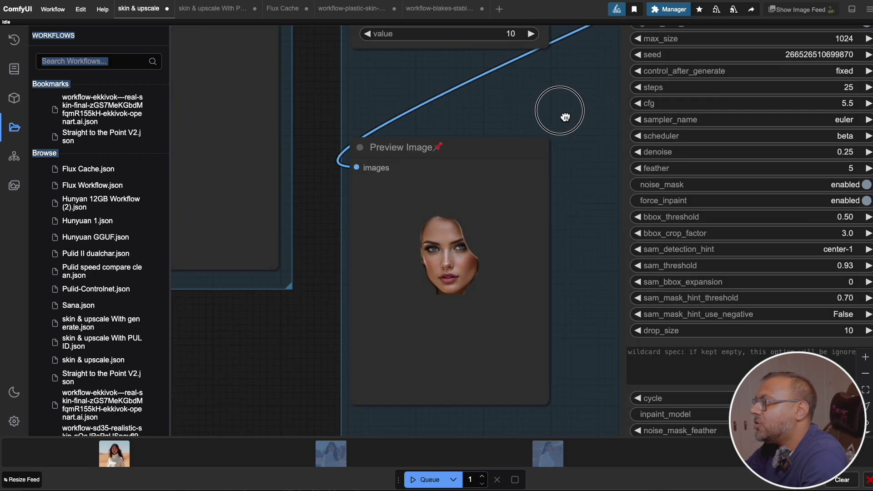
scroll(466, 235, "up", 5)
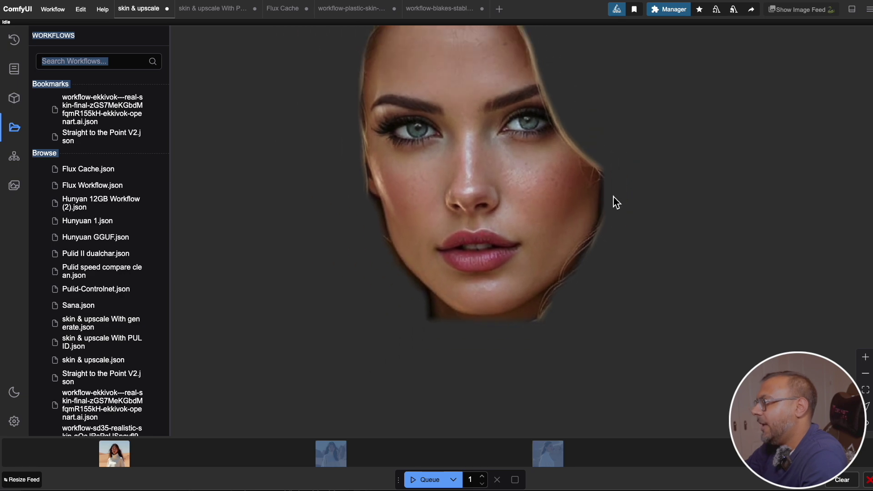
scroll(615, 202, "down", 5)
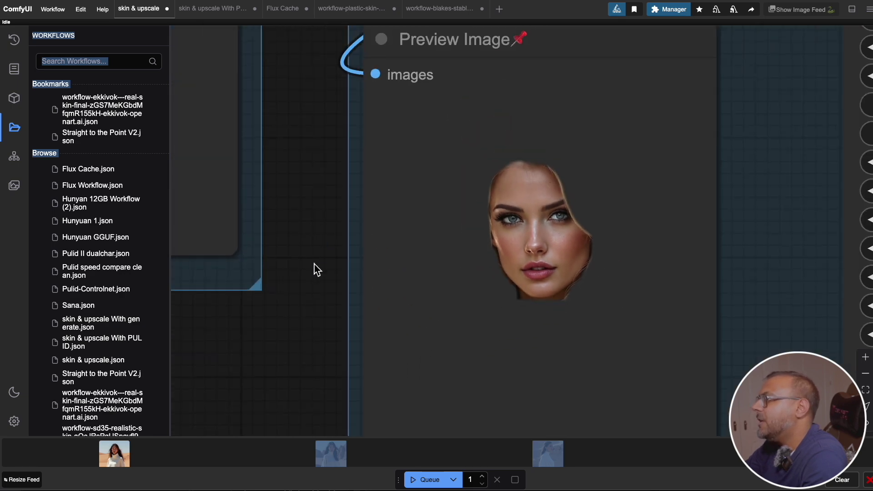
scroll(669, 281, "down", 5)
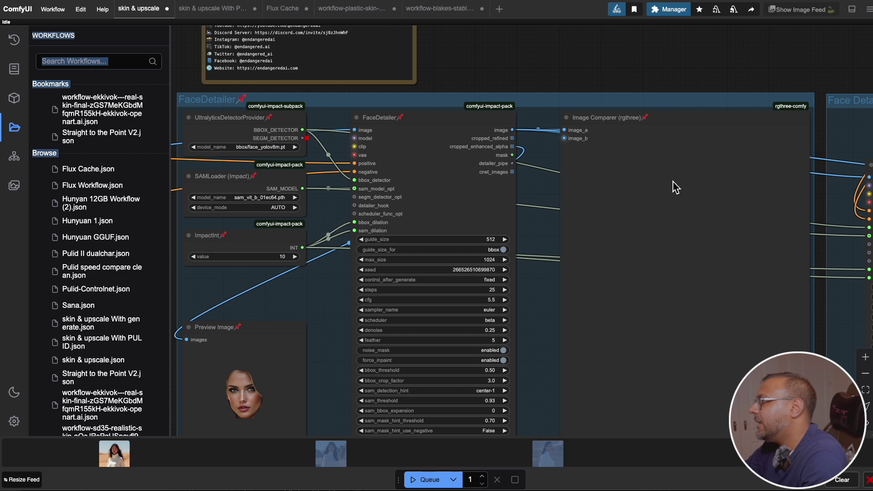
left_click(673, 181)
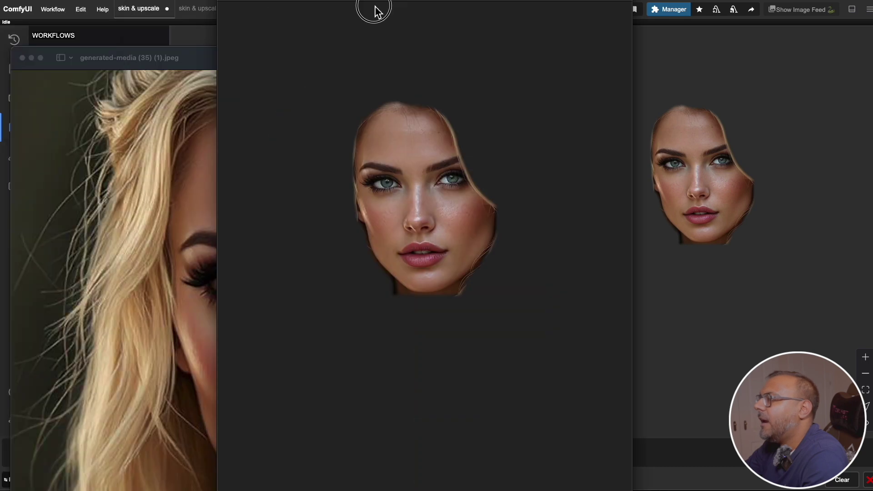
Step: Line the face cut-out up beside the original portrait and compare skin, then return to Face Detailer Second Pass
left_click_drag(374, 10, 498, 64)
left_click(616, 44)
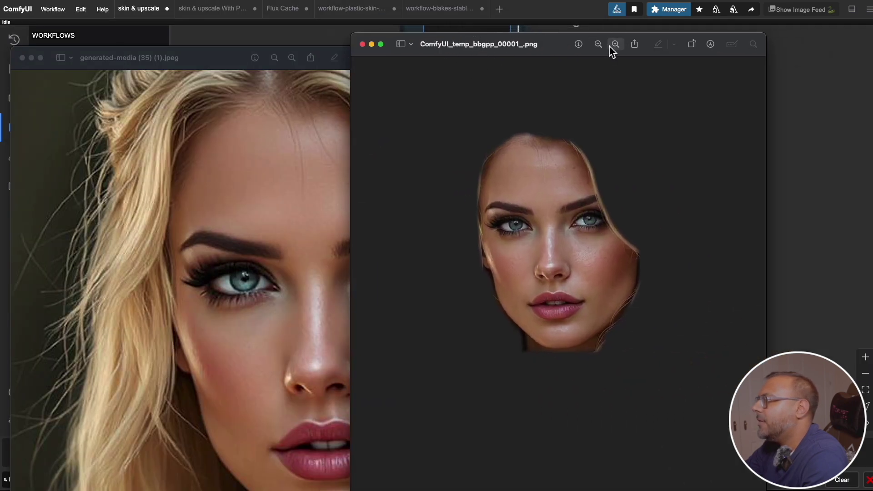
scroll(510, 135, "down", 5)
scroll(527, 200, "up", 6)
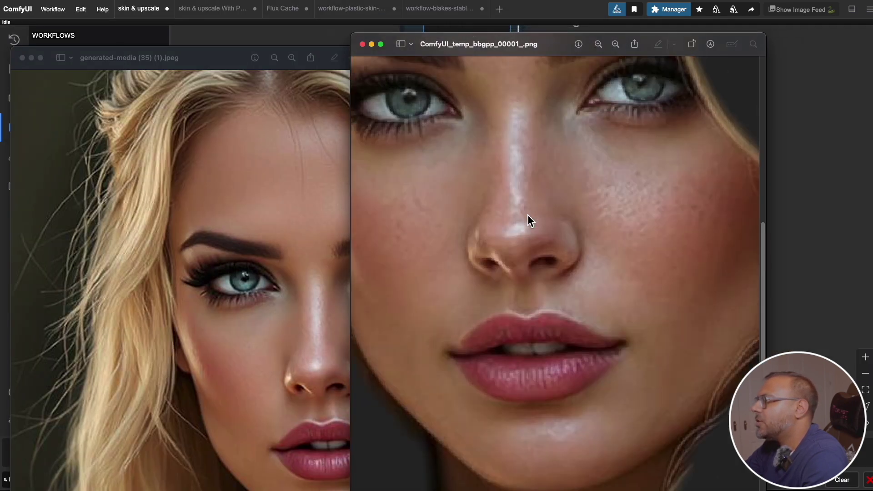
left_click_drag(446, 54, 569, 39)
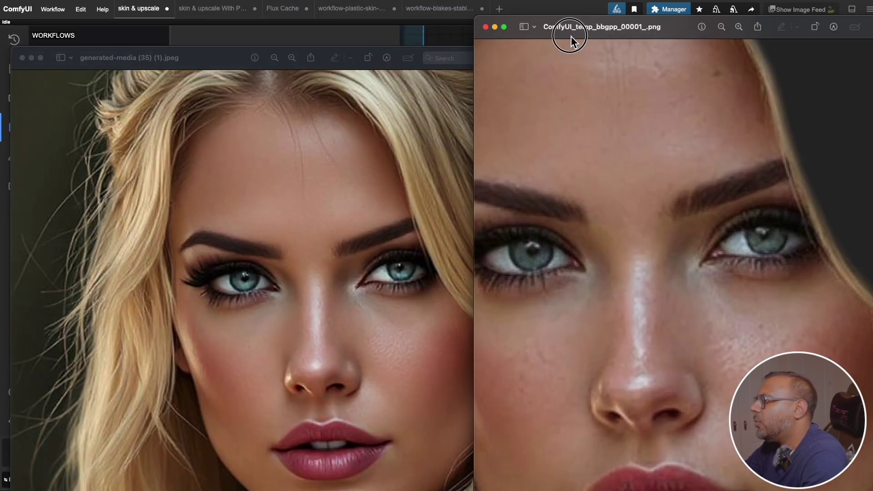
left_click(721, 27)
left_click(739, 27)
left_click_drag(677, 40, 663, 6)
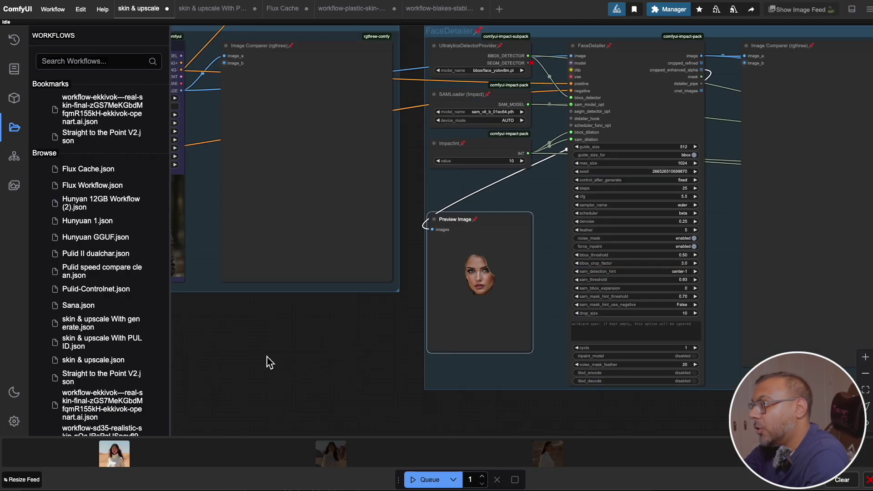
left_click_drag(228, 376, 409, 39)
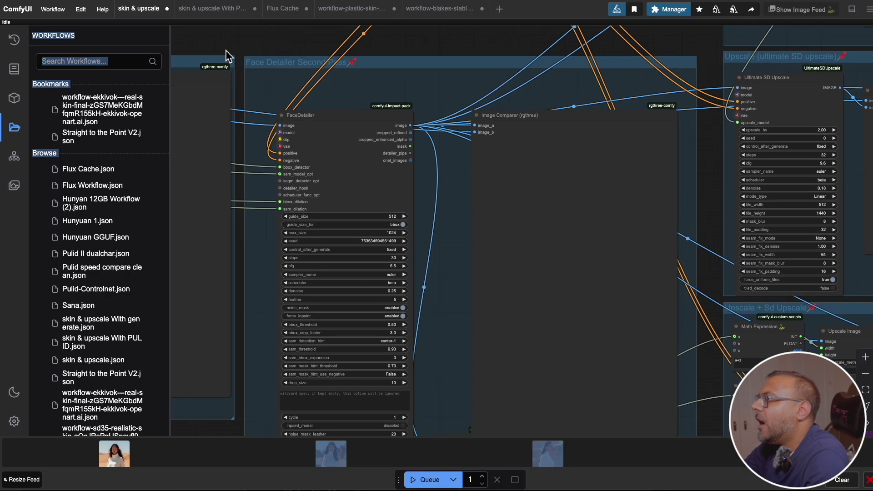
Step: Clone the Save Image node and place the copy by the Face Detailer Second Pass output
scroll(739, 272, "down", 2)
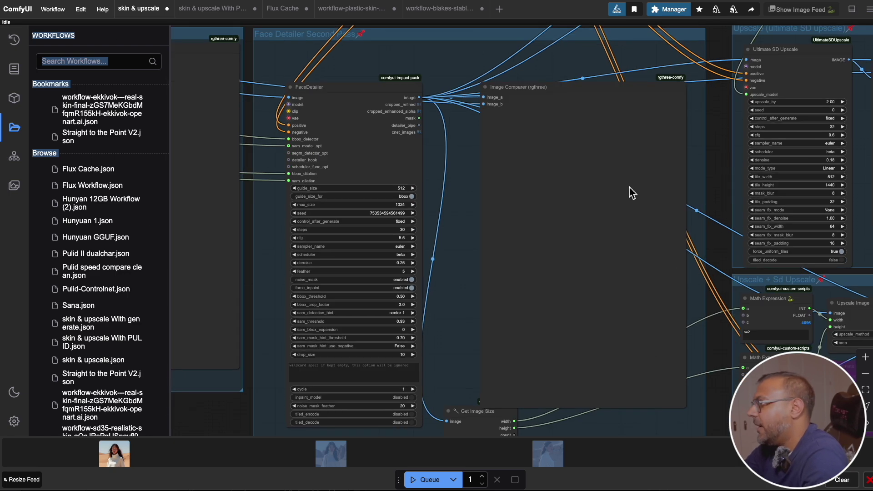
scroll(523, 137, "up", 3)
left_click_drag(523, 136, 526, 85)
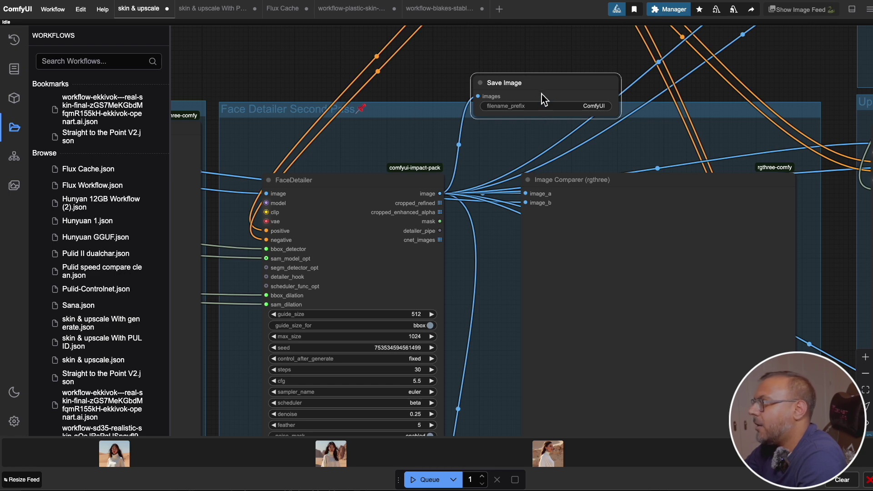
left_click_drag(541, 94, 272, 55)
scroll(672, 78, "left", 10)
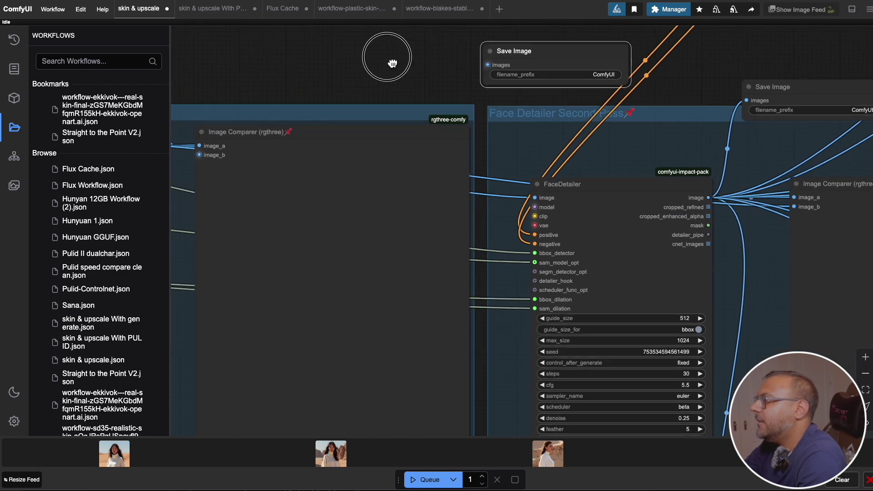
left_click_drag(659, 64, 528, 70)
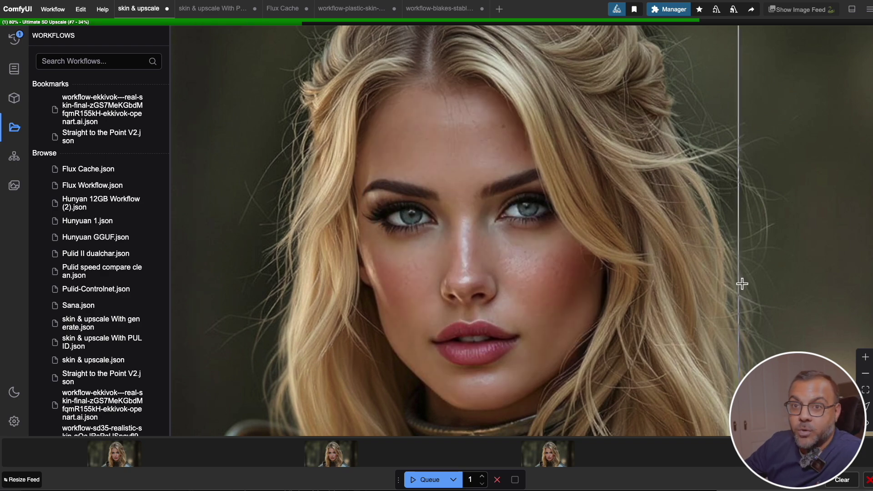
scroll(742, 284, "down", 5)
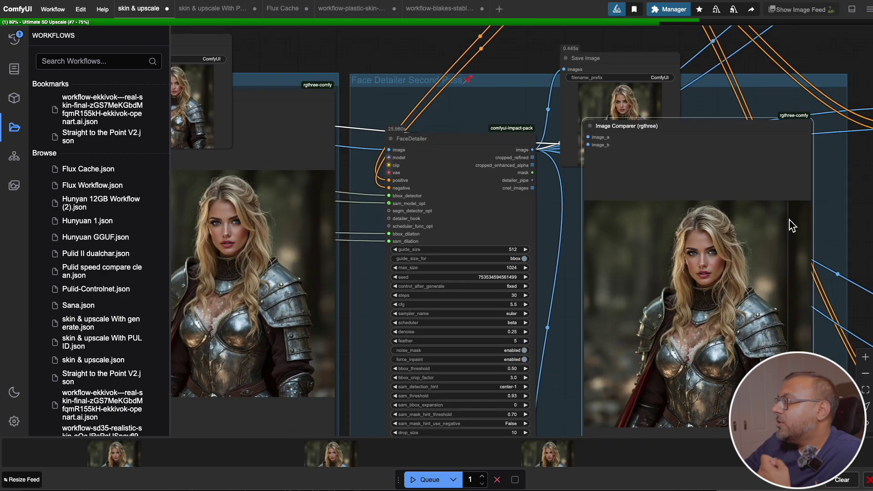
left_click_drag(773, 228, 758, 163)
scroll(362, 137, "up", 10)
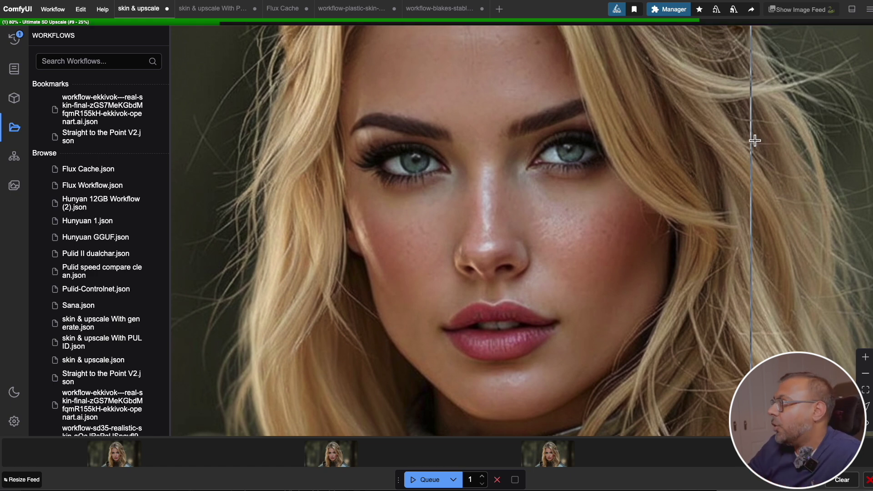
scroll(731, 235, "down", 5)
scroll(798, 207, "down", 5)
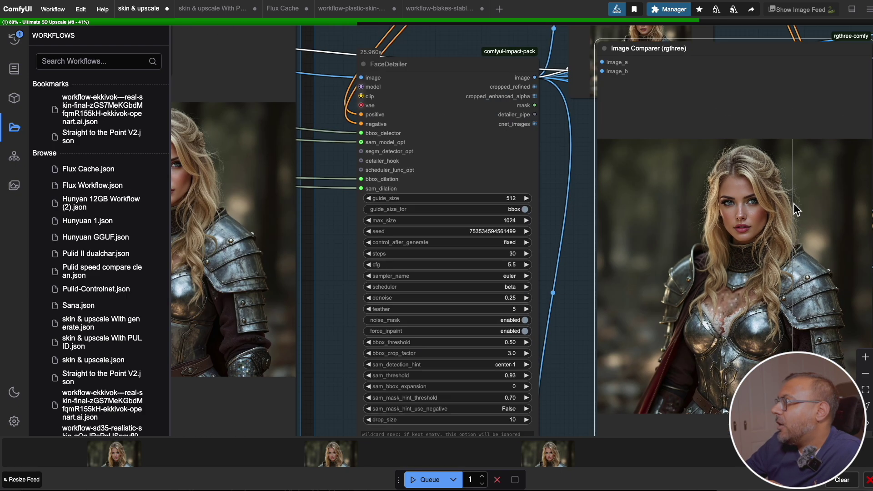
scroll(330, 258, "up", 3)
scroll(330, 258, "down", 3)
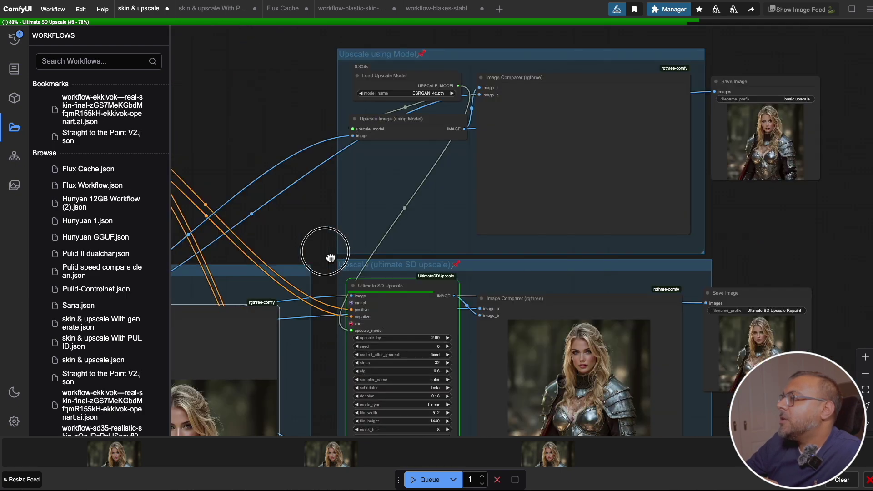
scroll(318, 226, "down", 2)
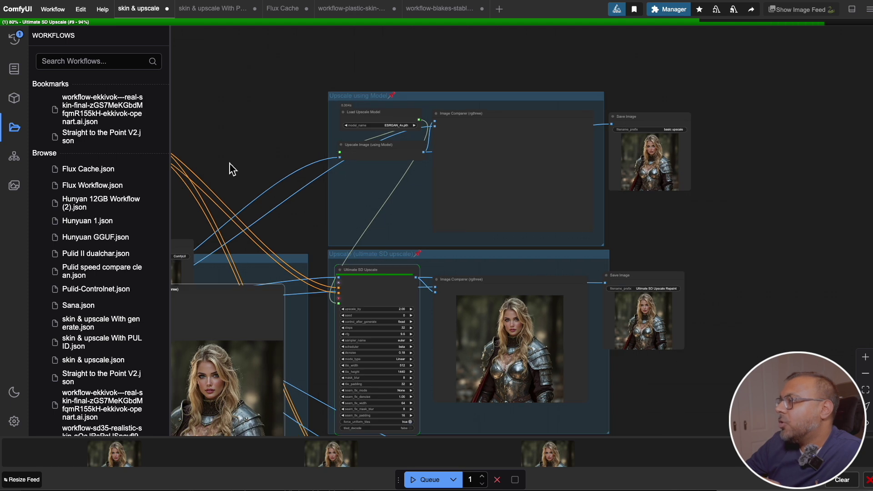
left_click_drag(230, 168, 288, 64)
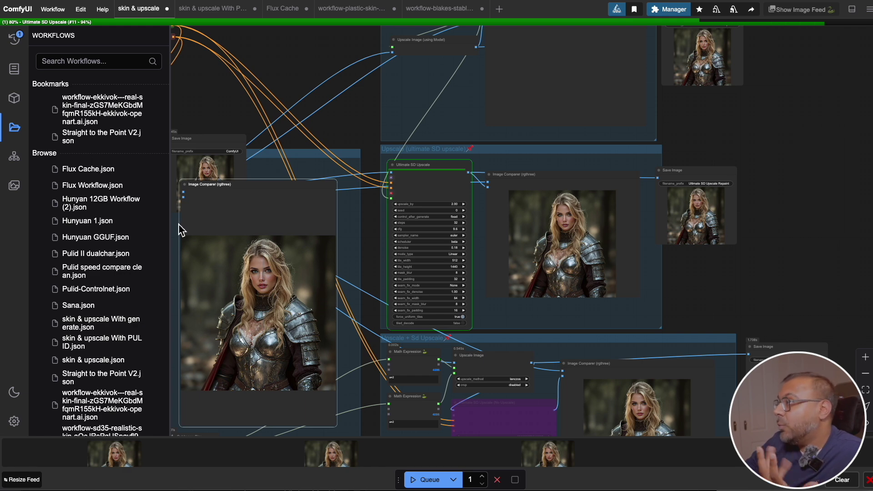
scroll(356, 154, "up", 8)
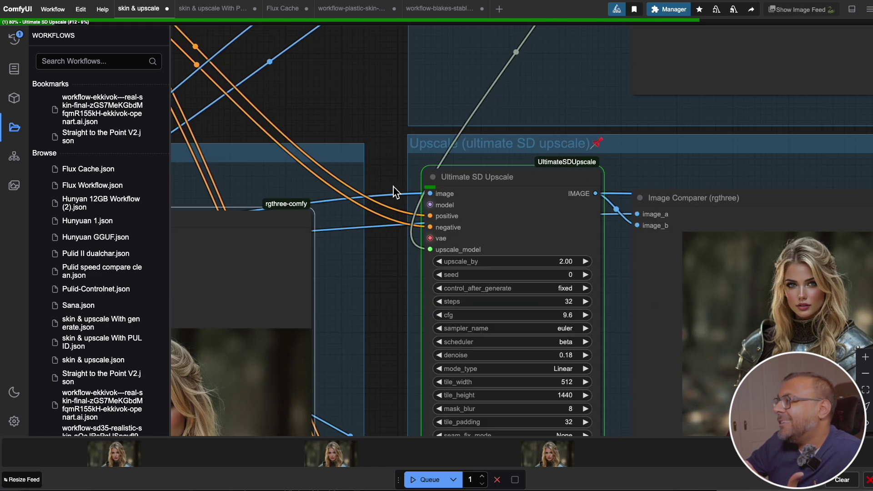
left_click_drag(384, 154, 329, 113)
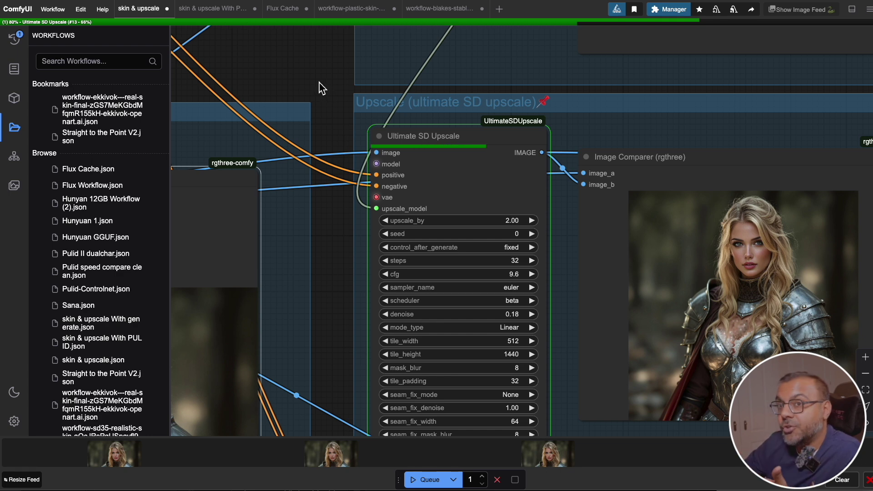
scroll(308, 90, "up", 5)
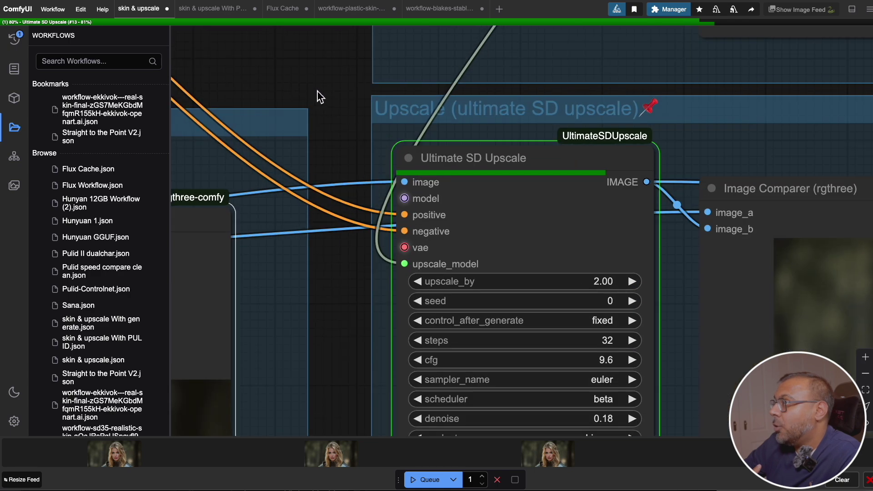
left_click_drag(318, 97, 223, 362)
scroll(247, 85, "down", 4)
left_click_drag(247, 85, 233, 151)
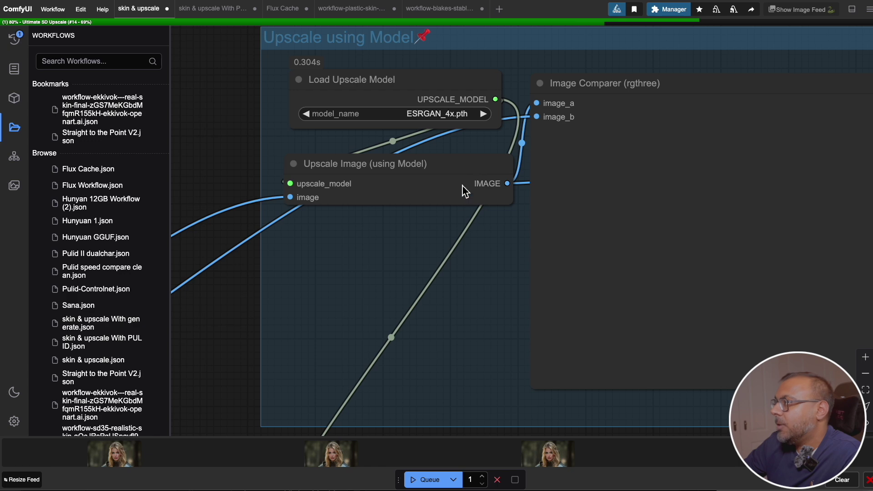
Step: Pan across the Upscale using Model group and enlarge the basic upscale Save Image preview
scroll(427, 200, "down", 1)
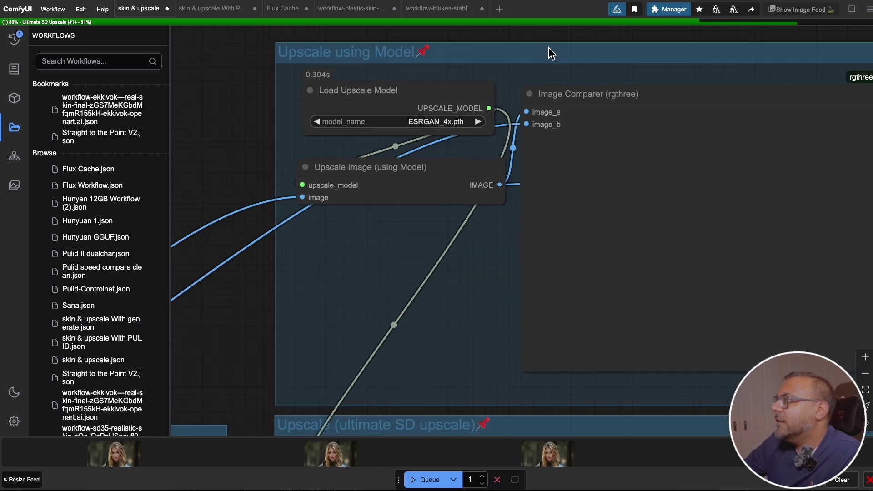
left_click_drag(440, 43, 353, 40)
left_click_drag(472, 41, 413, 32)
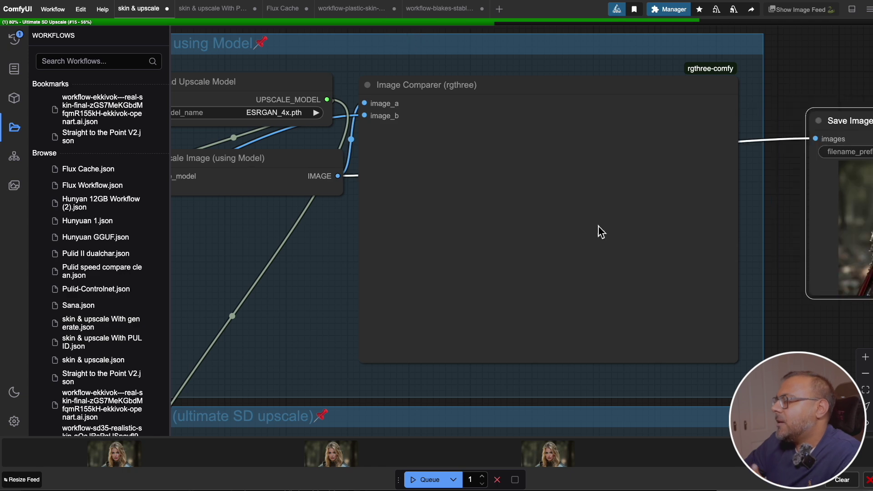
left_click_drag(786, 278, 433, 168)
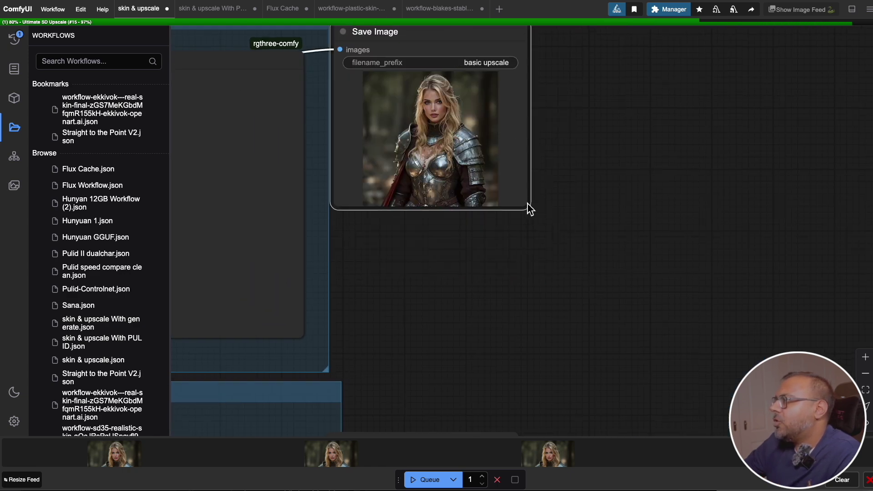
left_click_drag(530, 207, 871, 487)
scroll(700, 255, "up", 6)
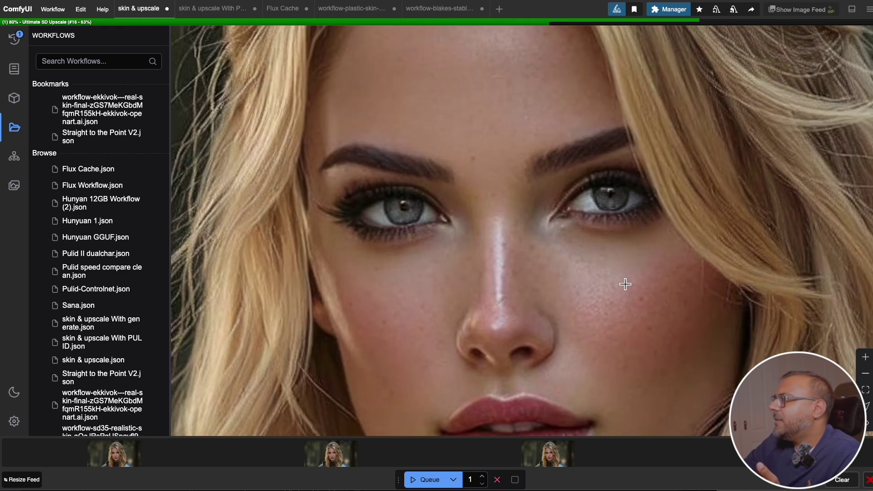
scroll(591, 205, "down", 1)
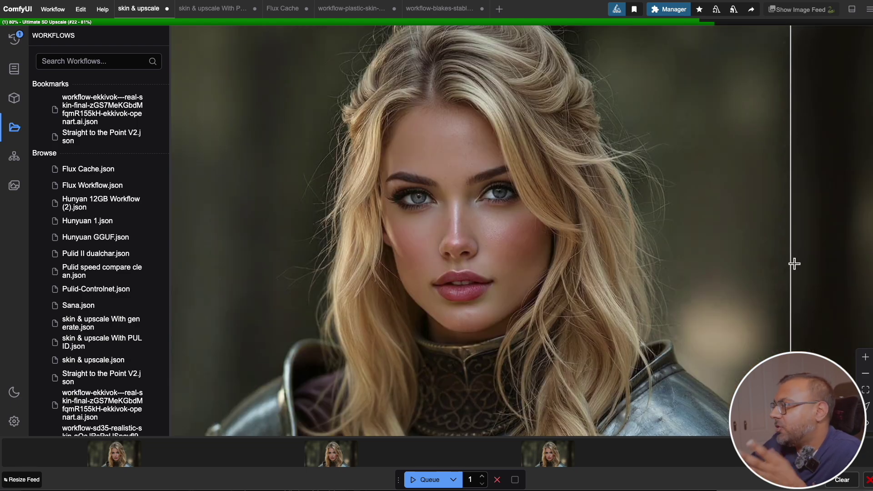
Step: Pan to the Ultimate SD Upscale node and watch its settings until the upscaled result appears
scroll(794, 264, "down", 6)
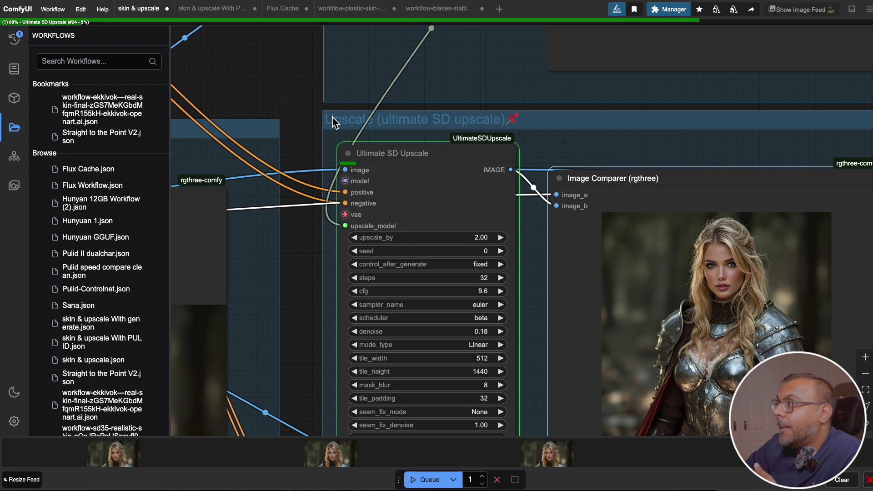
left_click_drag(279, 77, 228, 351)
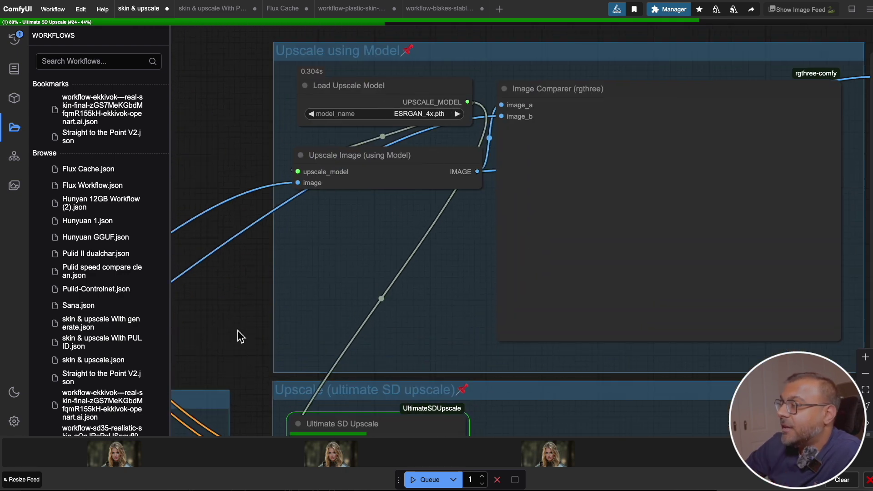
left_click_drag(230, 362, 256, 138)
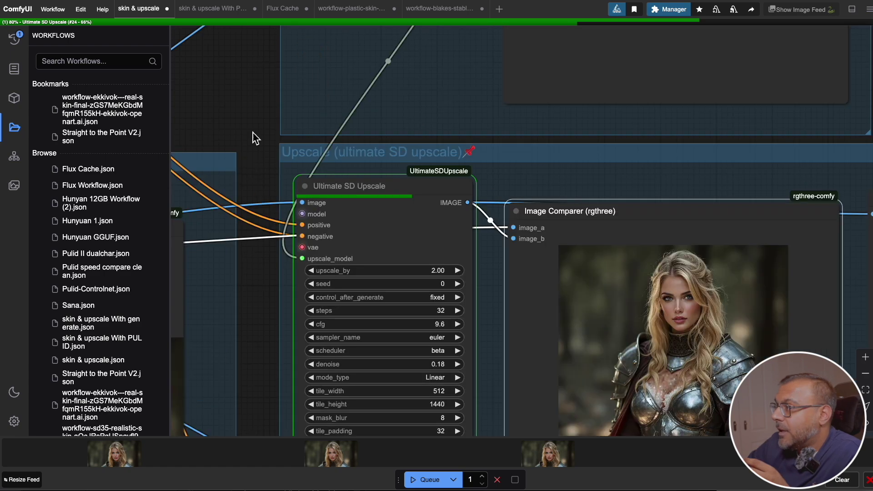
scroll(250, 273, "down", 1)
scroll(249, 273, "up", 5)
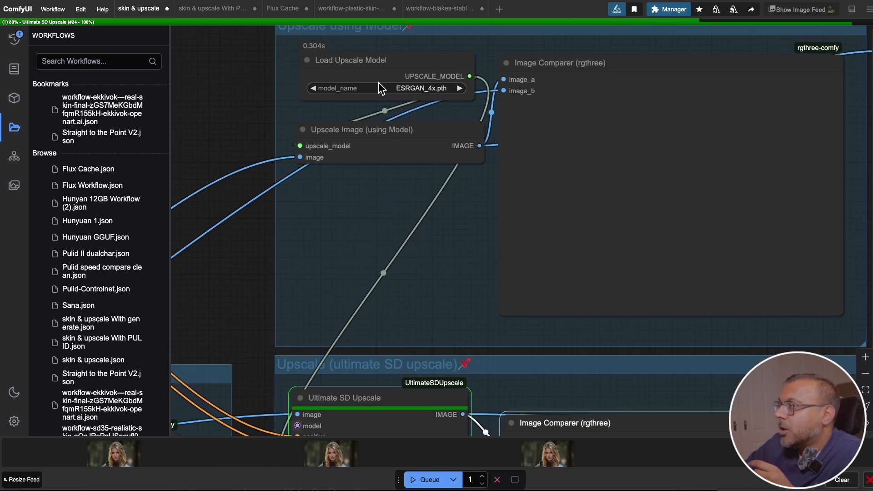
left_click_drag(245, 375, 229, 61)
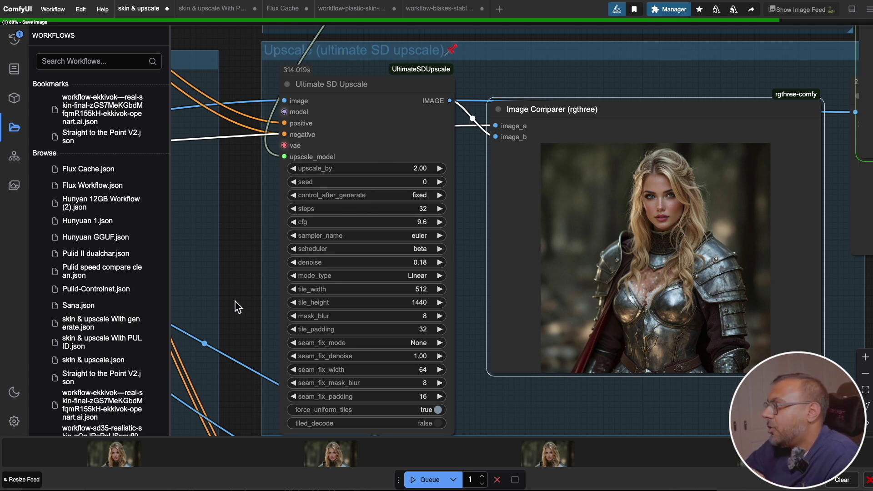
scroll(705, 228, "up", 12)
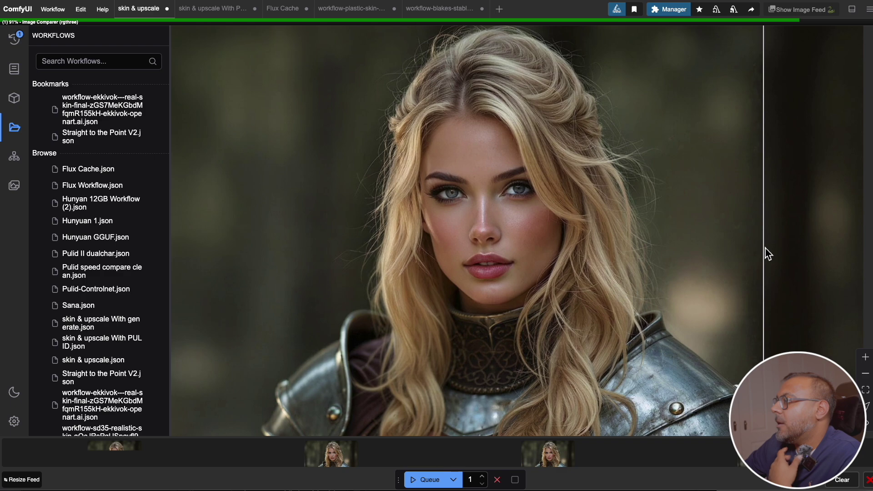
scroll(731, 214, "up", 5)
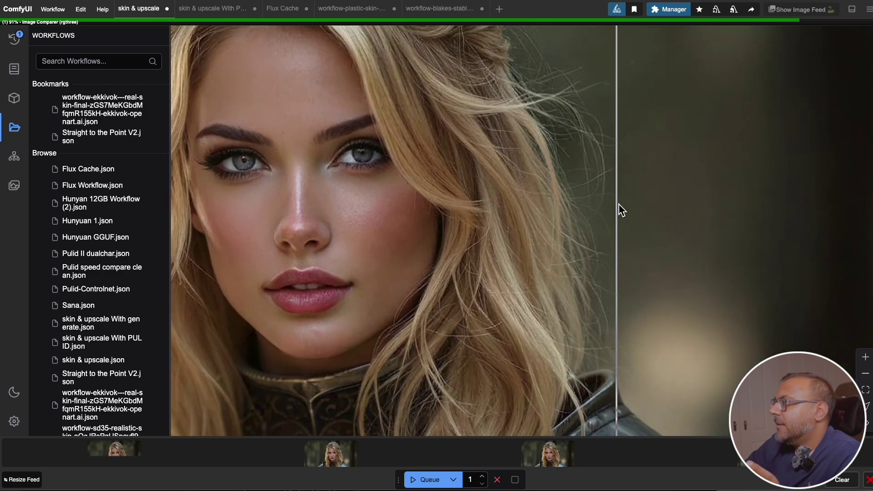
scroll(747, 203, "up", 5)
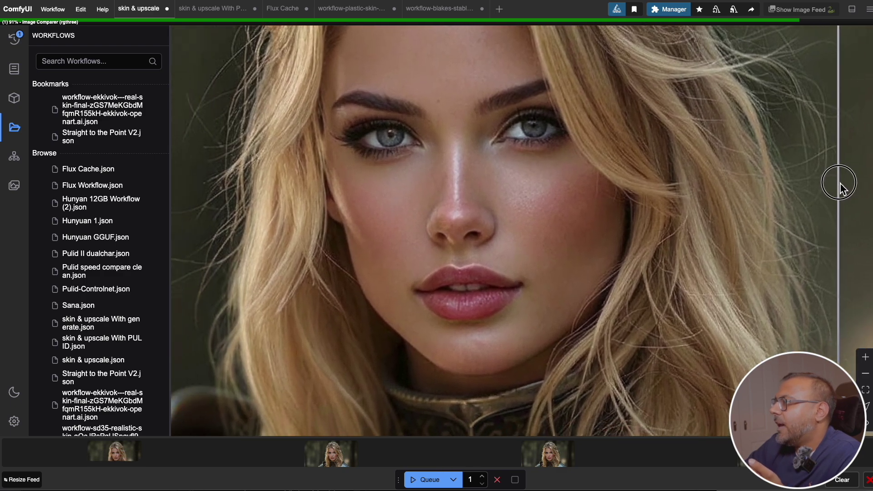
left_click_drag(830, 195, 816, 209)
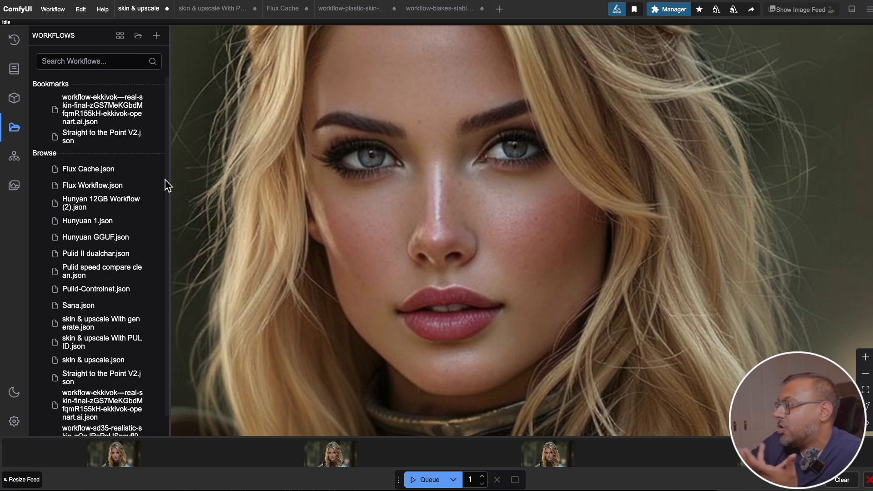
left_click(644, 101)
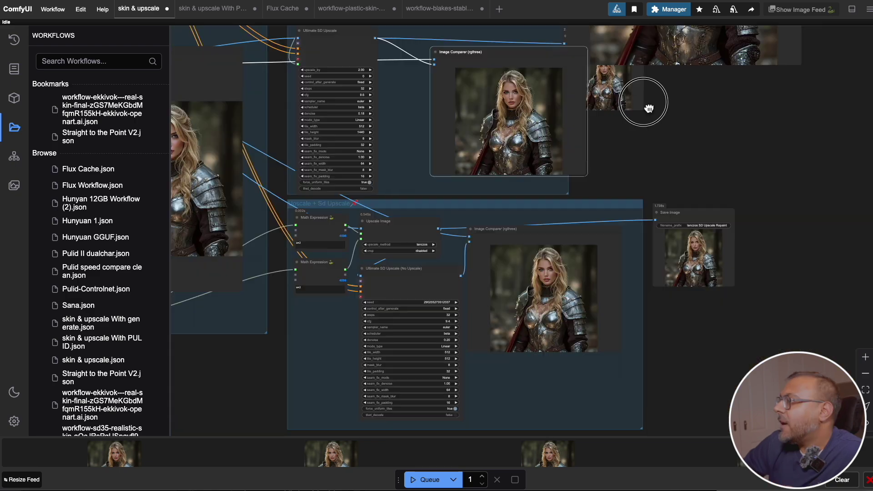
scroll(671, 359, "up", 5)
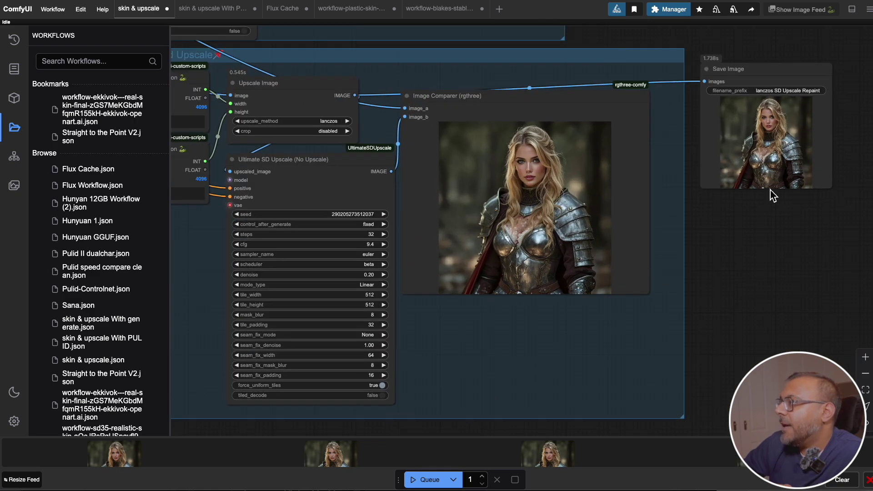
scroll(774, 196, "left", 5)
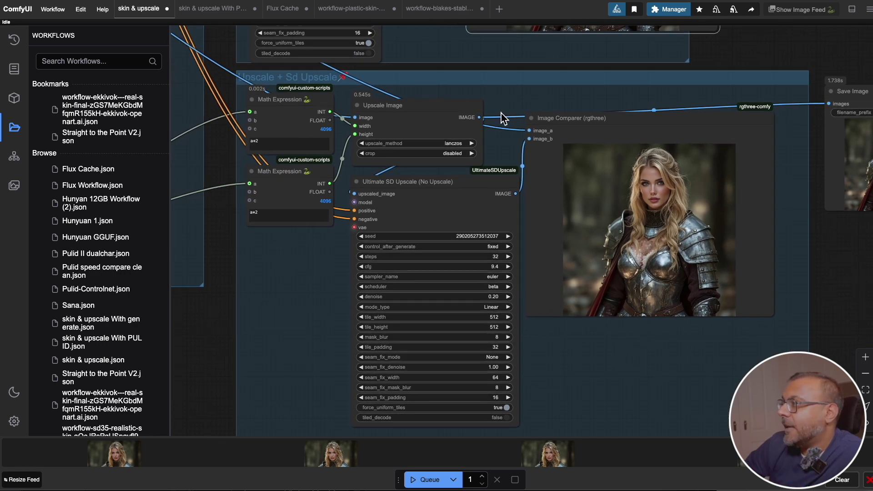
scroll(400, 113, "up", 5)
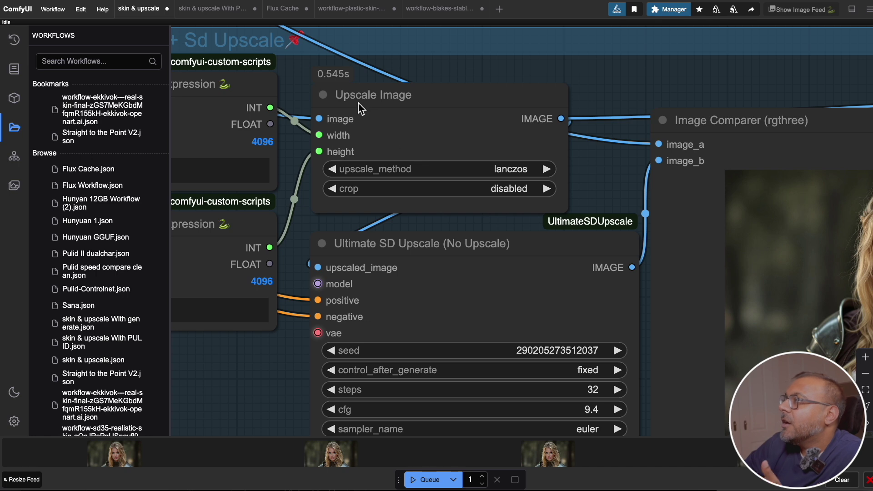
scroll(368, 96, "down", 2)
scroll(364, 41, "left", 3)
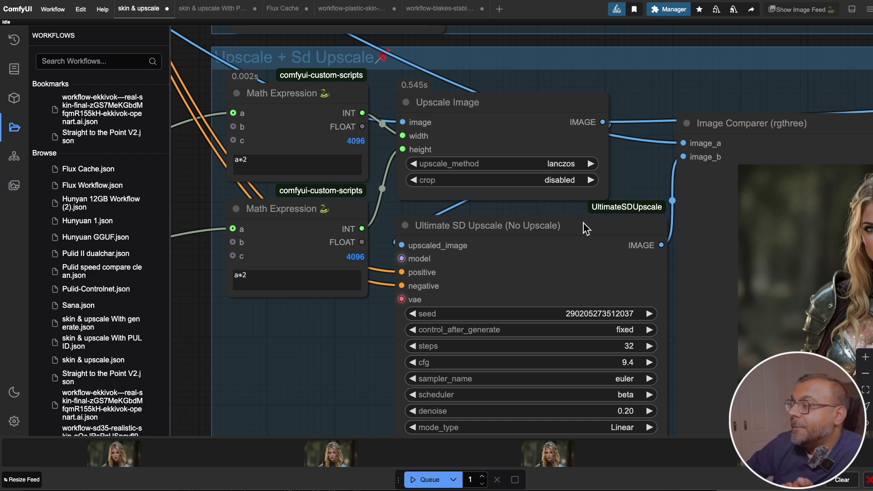
scroll(291, 172, "left", 3)
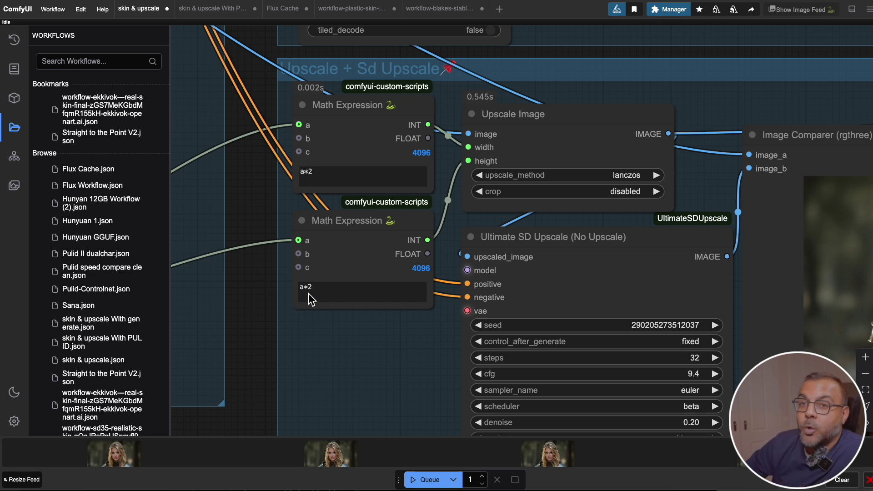
scroll(263, 403, "down", 5)
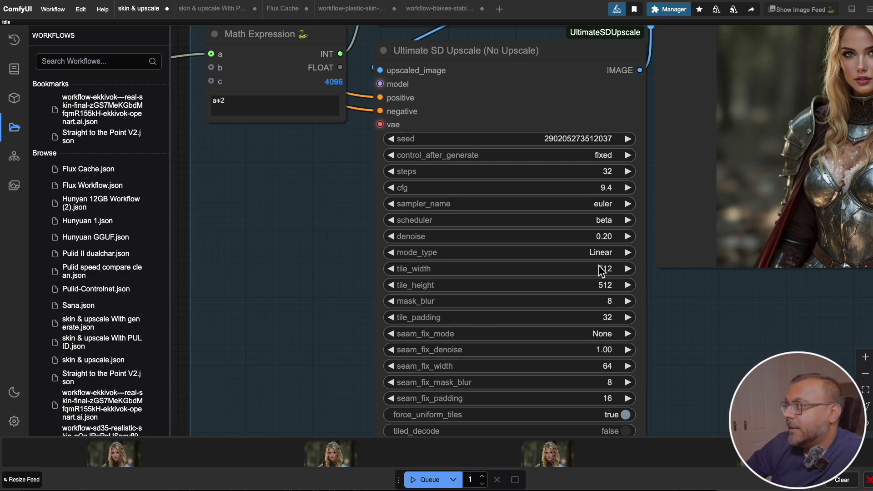
scroll(307, 364, "down", 5)
scroll(230, 381, "down", 5)
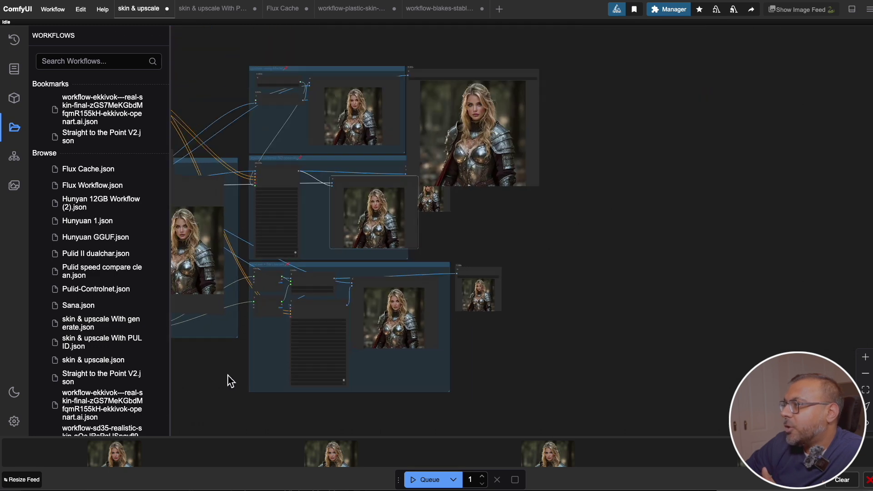
left_click_drag(215, 392, 406, 272)
left_click_drag(249, 227, 481, 289)
scroll(403, 267, "up", 6)
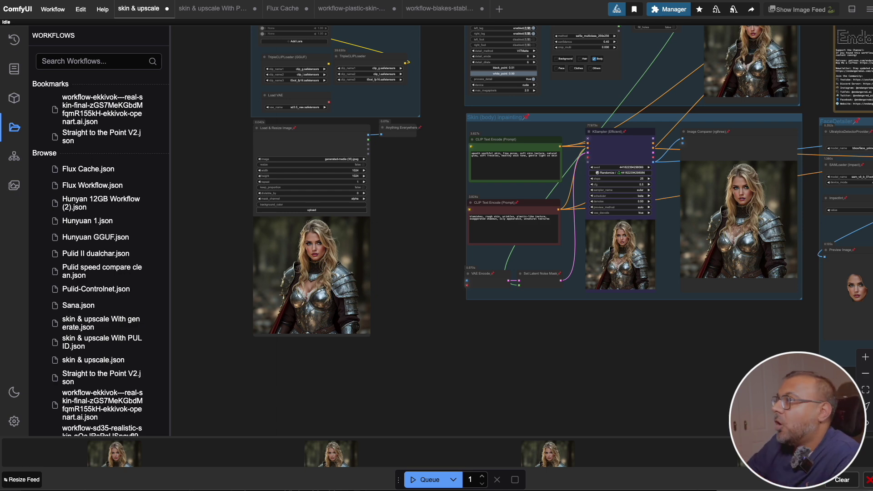
Step: Browse the PuLID workflow to its Skin (body) inpainting group, then open the plastic-to-real skin workflow
left_click(218, 11)
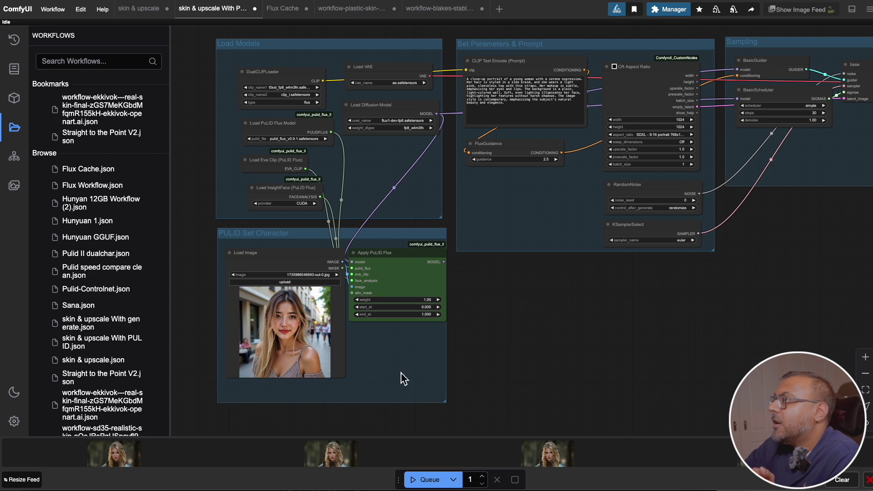
left_click_drag(709, 254, 643, 240)
left_click_drag(762, 240, 391, 273)
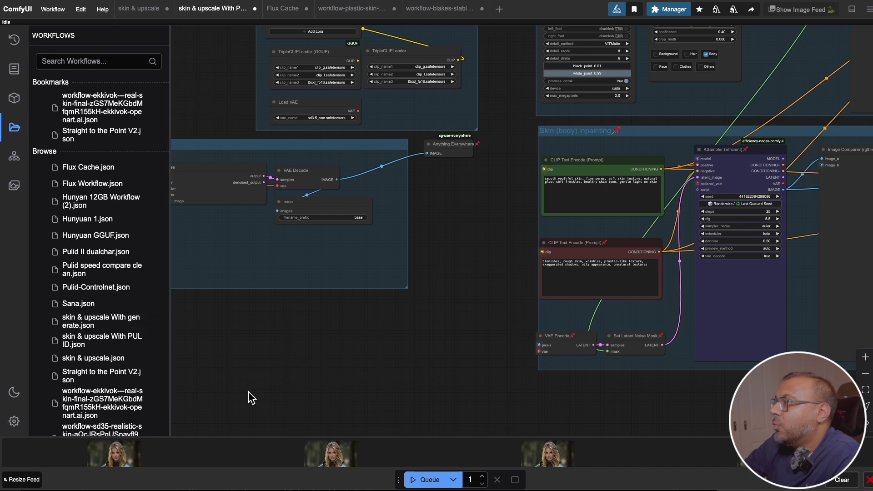
scroll(269, 409, "down", 2)
scroll(396, 423, "up", 1)
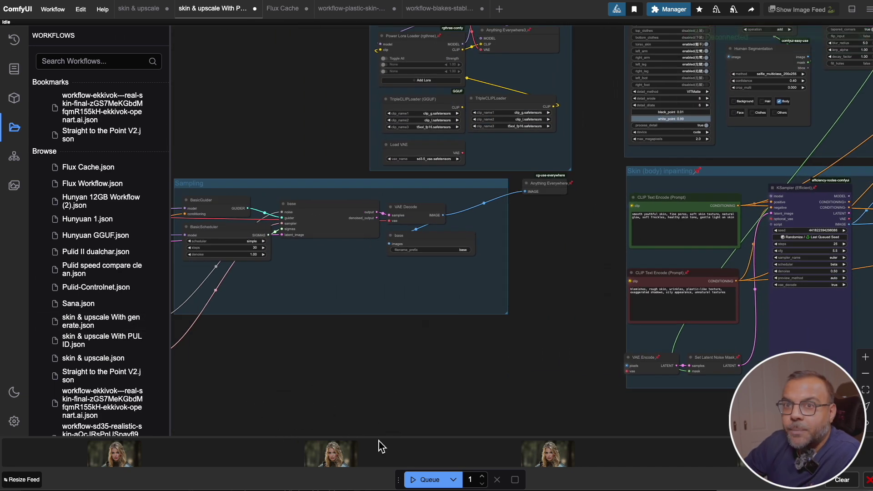
left_click(343, 11)
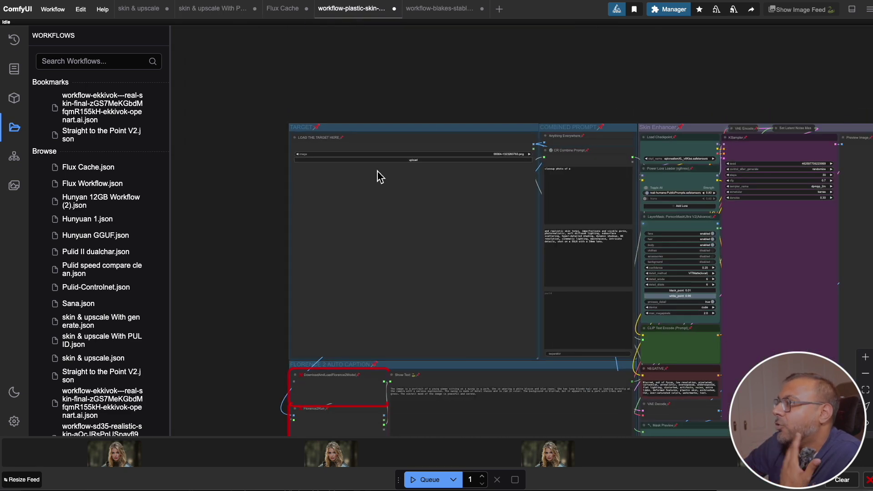
Step: Inspect the Skin Enhancer's epicrealismXL setup (30 steps, 0.30 denoise), then the auto-caption and mask groups
scroll(362, 203, "down", 2)
scroll(386, 193, "right", 5)
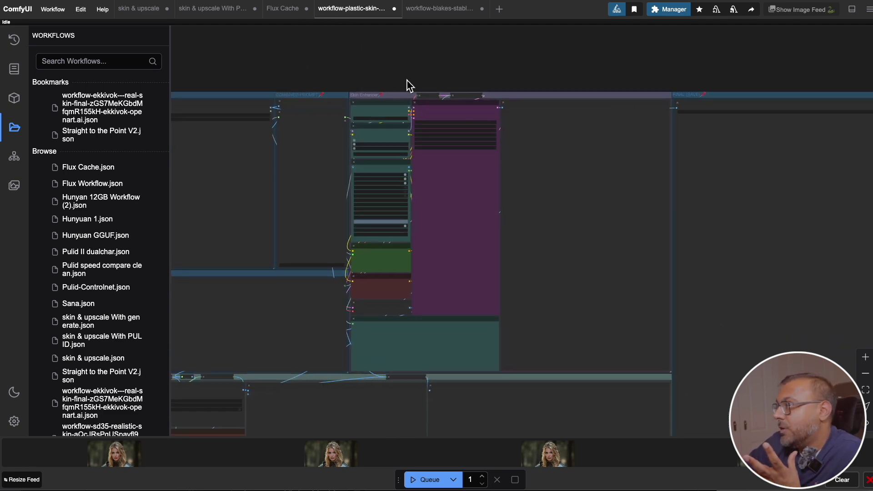
scroll(409, 91, "up", 3)
scroll(416, 76, "up", 3)
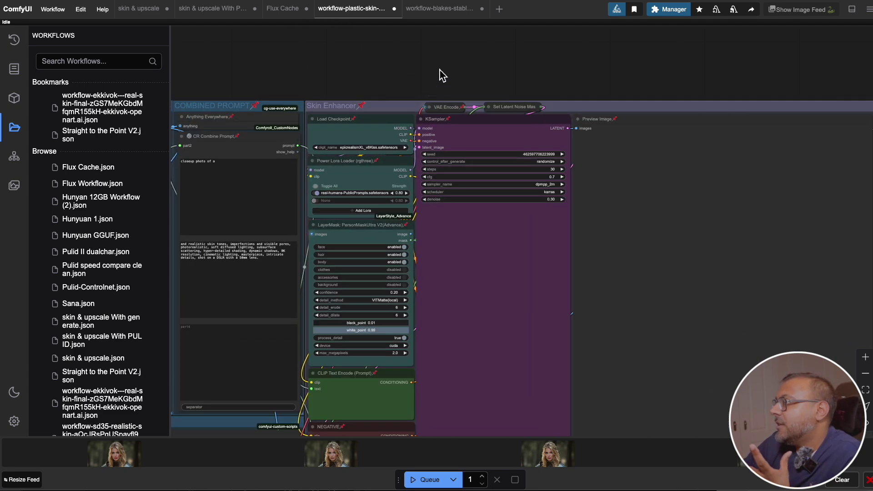
left_click_drag(442, 75, 387, 60)
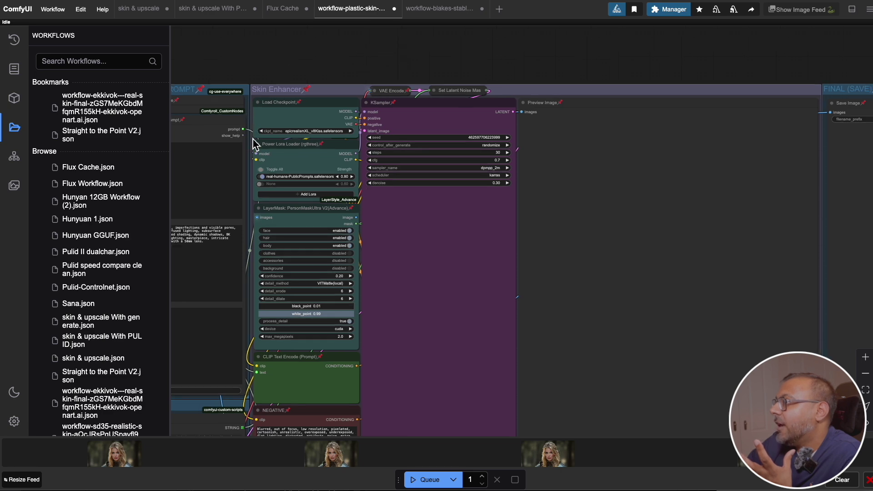
scroll(465, 274, "down", 1)
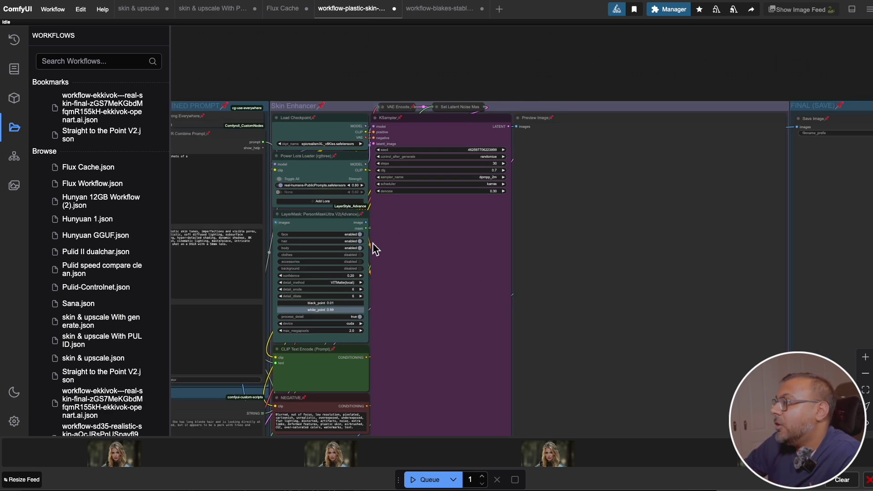
scroll(373, 249, "down", 1)
scroll(273, 131, "down", 3)
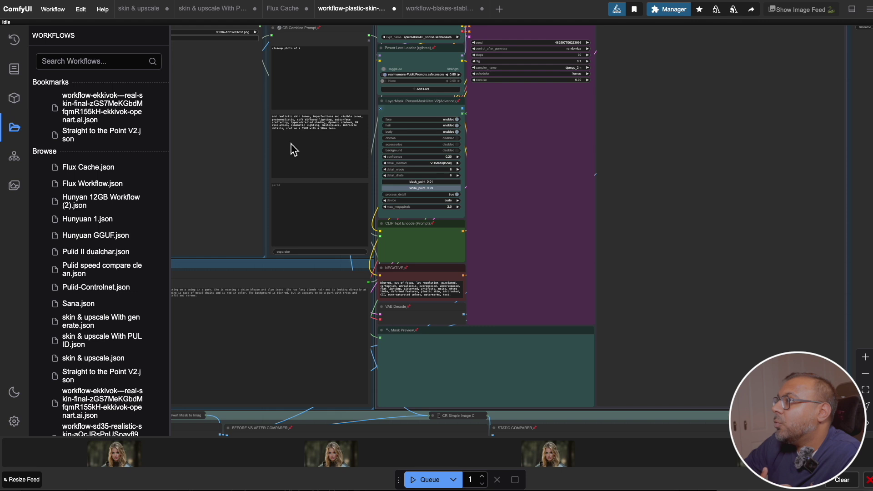
left_click_drag(294, 150, 398, 118)
scroll(278, 273, "down", 1)
left_click_drag(278, 273, 529, 439)
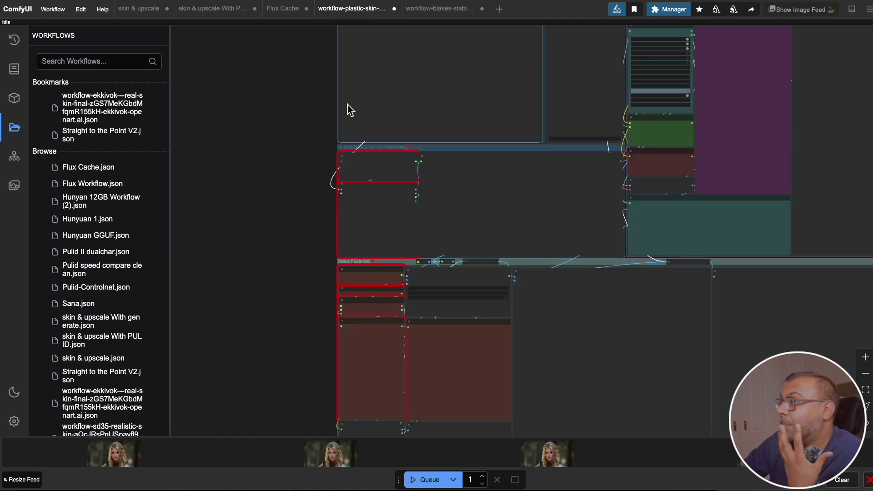
Step: Switch to the workflow-blakes-stable tab and centre its Face Detailer group
left_click(439, 8)
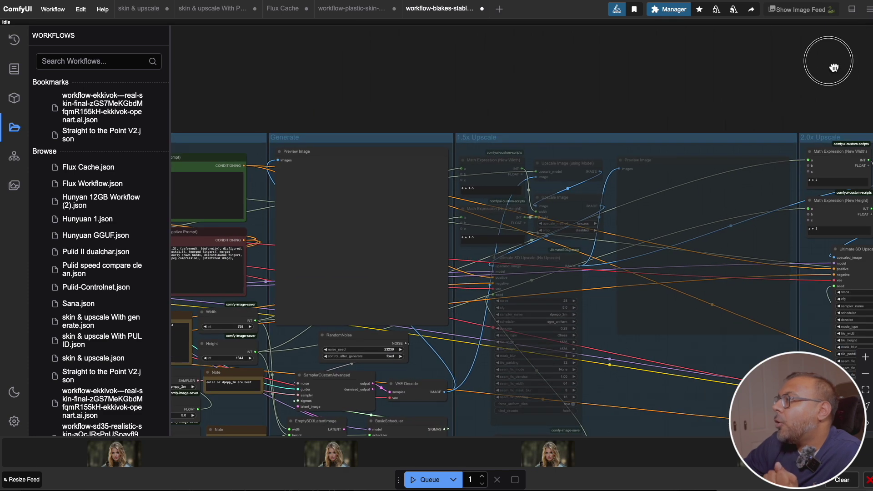
left_click_drag(834, 68, 341, 35)
left_click_drag(649, 56, 396, 22)
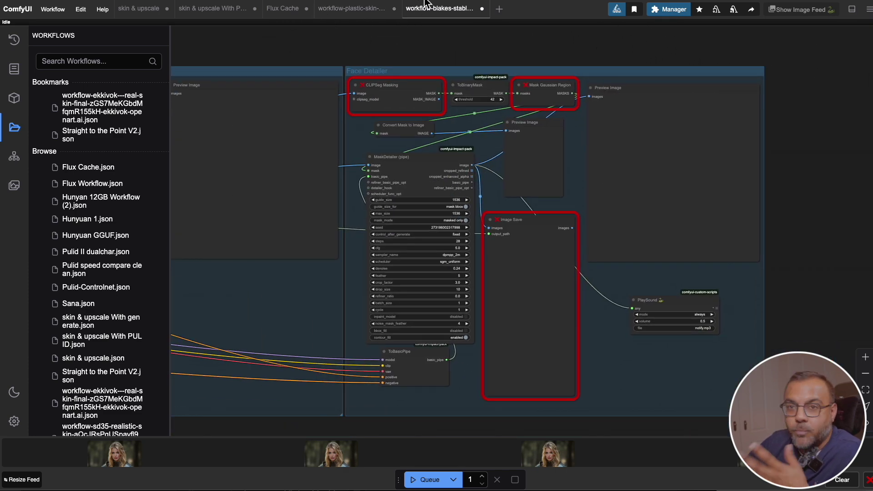